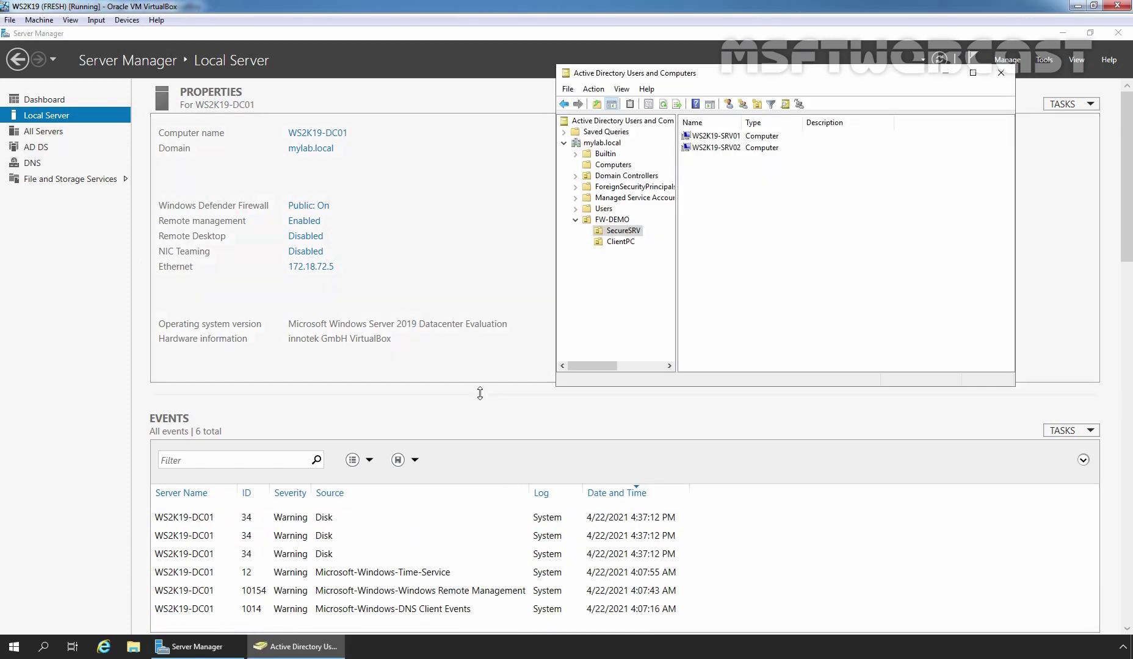
Step: Put the Active Directory Users and Computers window away and open the Group Policy Management console
click(614, 233)
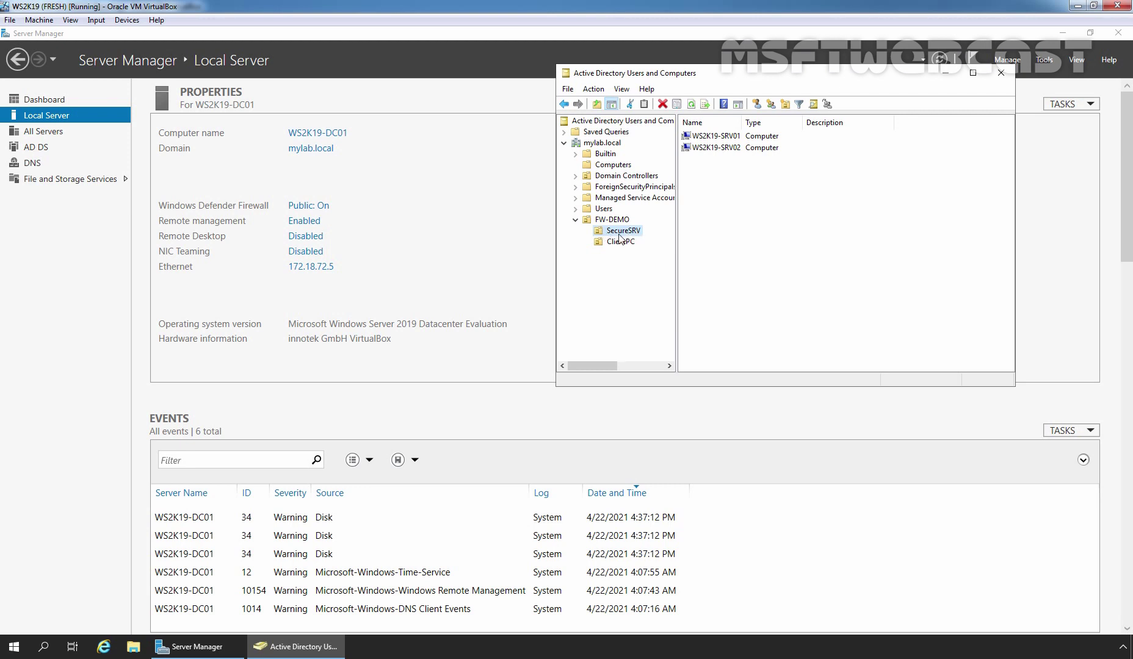
click(945, 73)
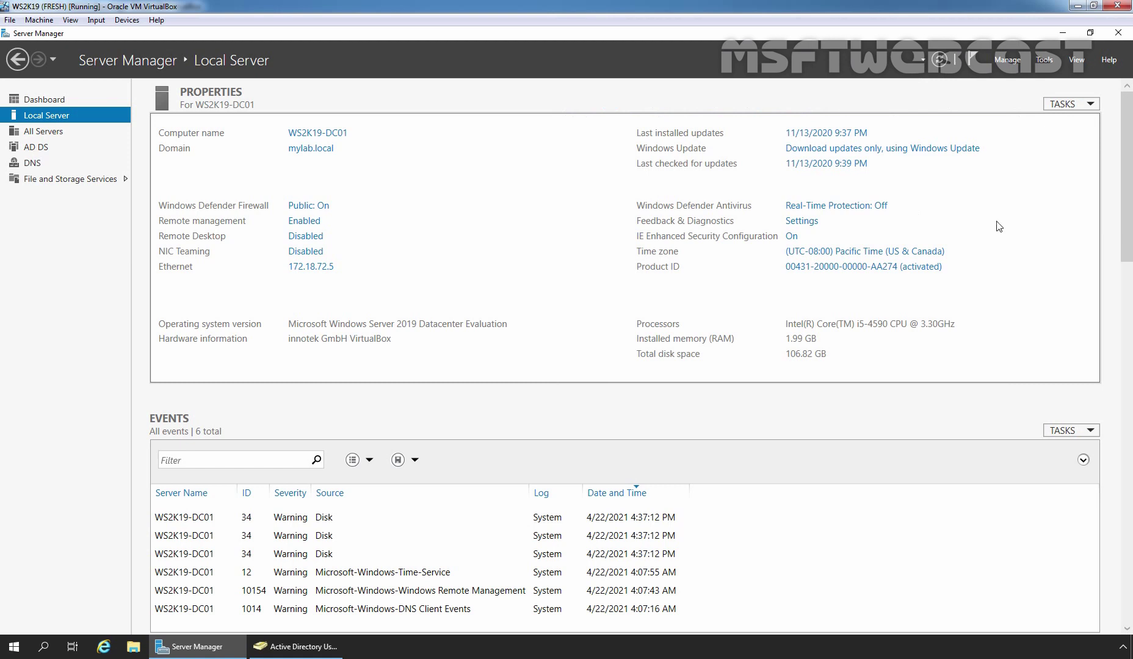
click(1044, 61)
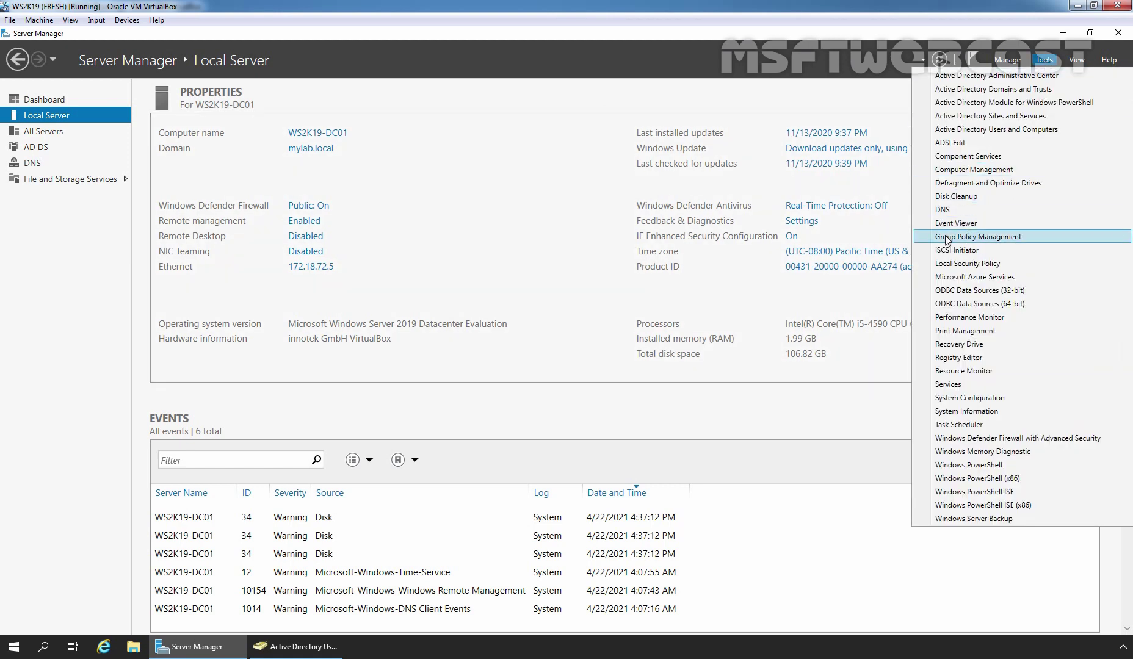
click(1010, 238)
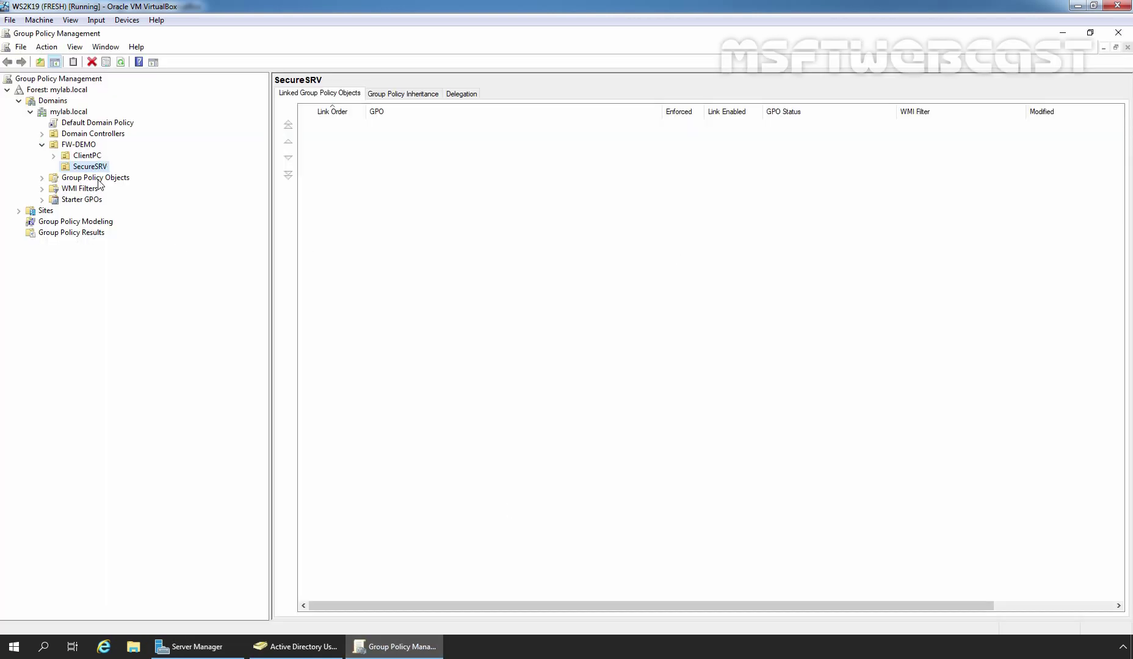
Step: Create a new group policy object named "Server to Server Connection Rule GPO" under mylab.local's Group Policy Objects
double_click(98, 178)
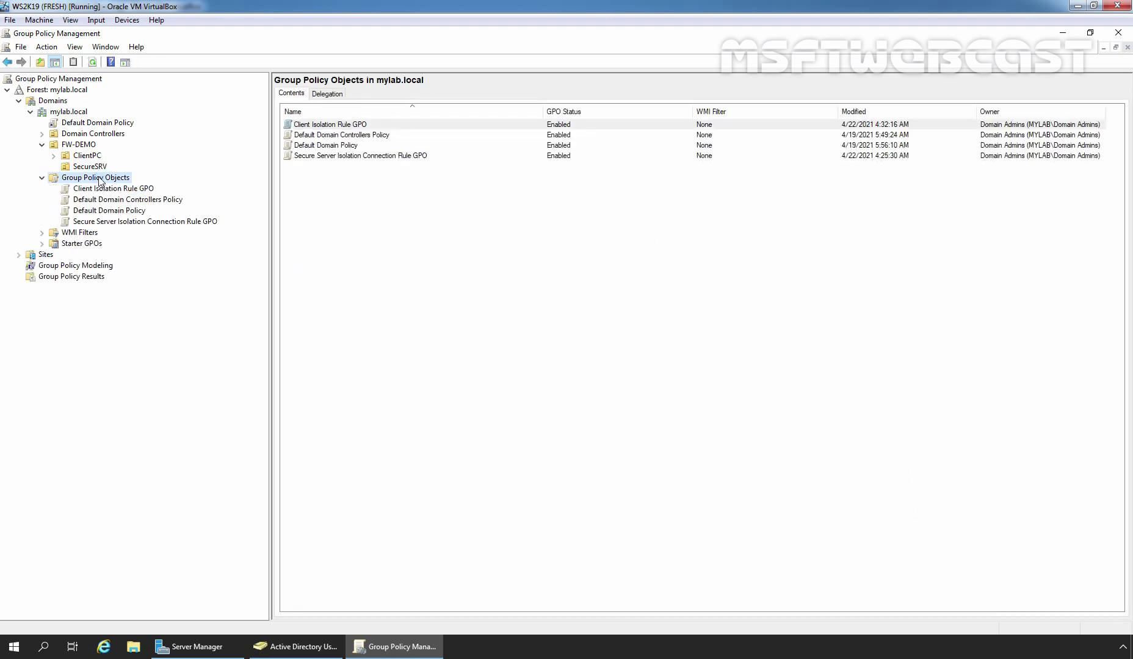
right_click(100, 180)
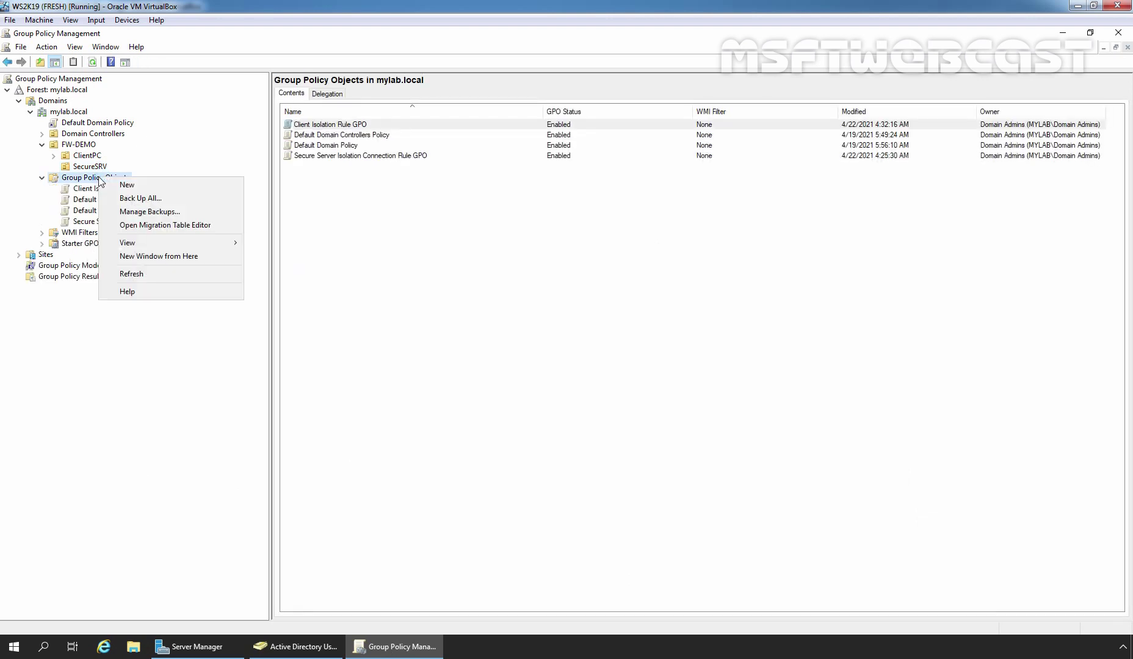
click(132, 185)
text(Server to Server Connection Rule GPO)
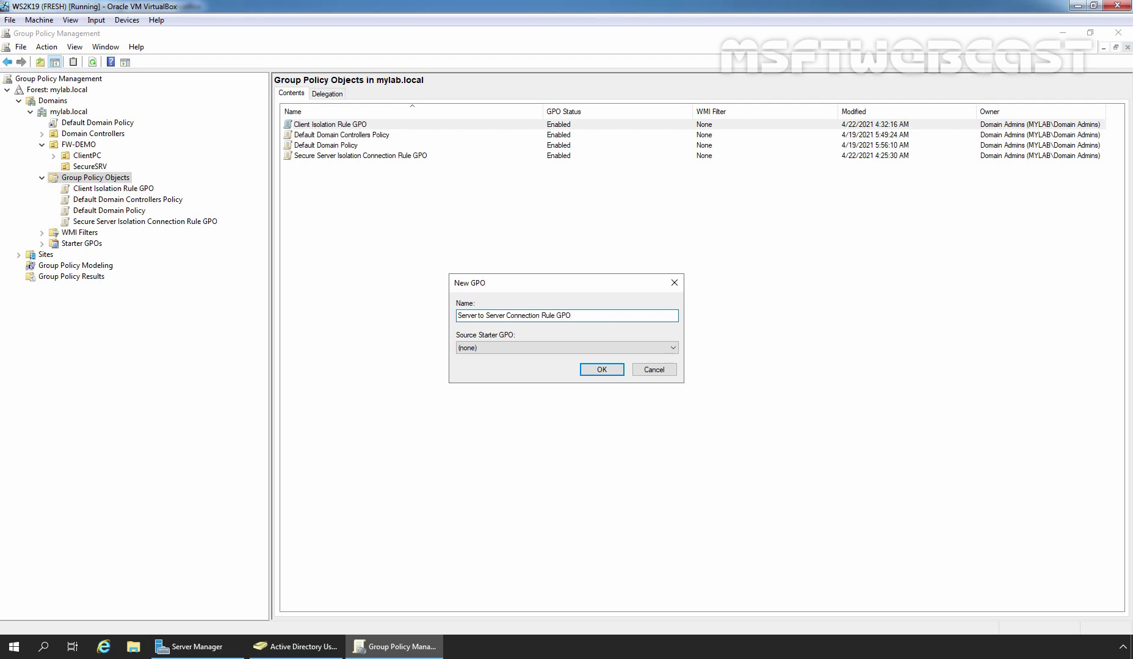
click(603, 370)
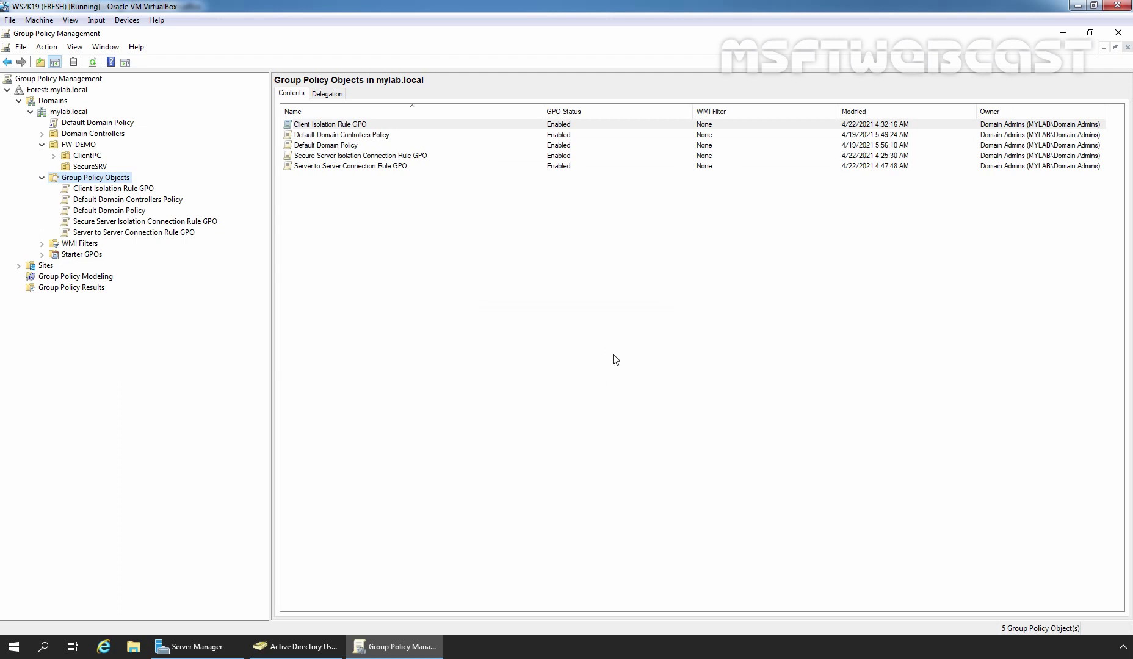
Step: Open the Server to Server Connection Rule GPO for editing in a maximized editor with a widened tree pane
click(97, 233)
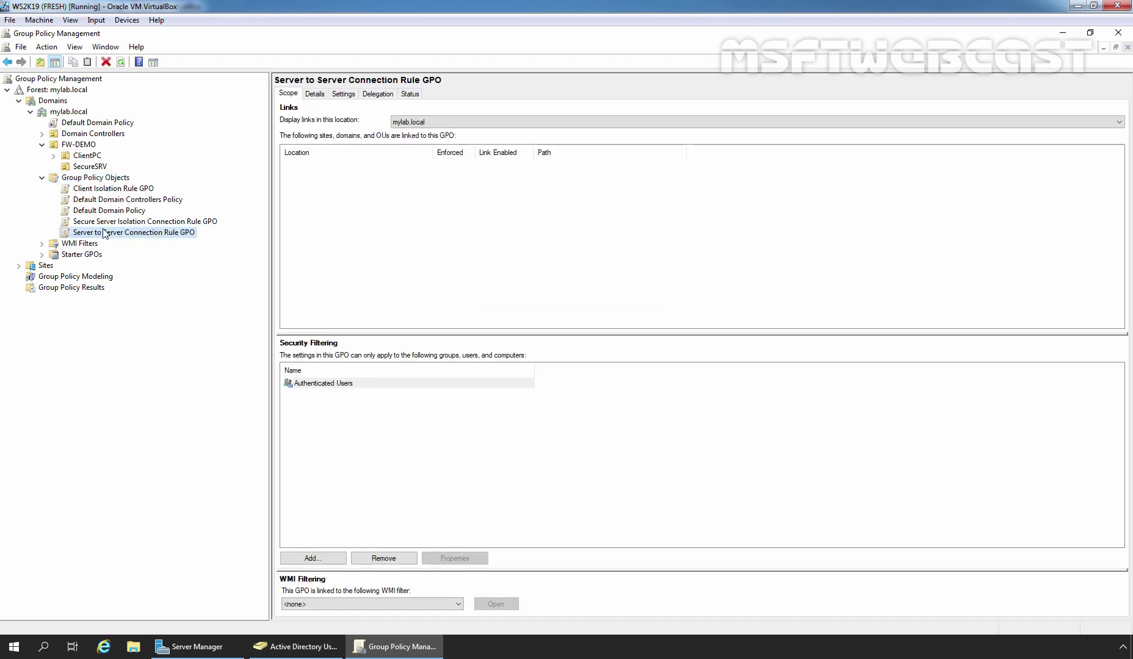
right_click(129, 233)
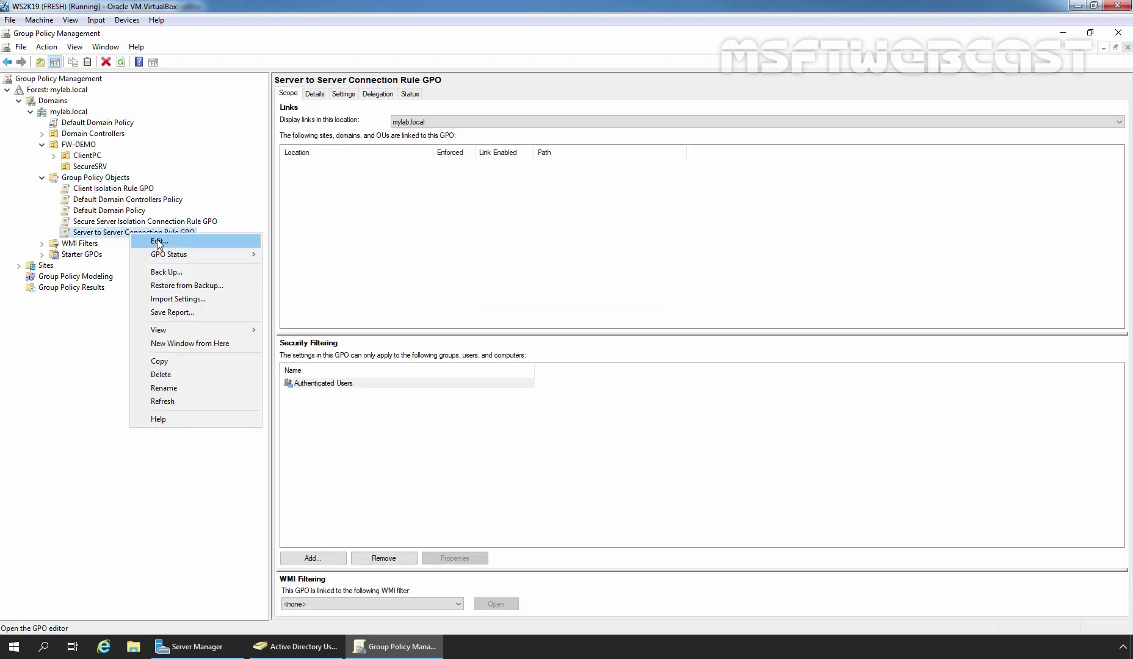
click(159, 242)
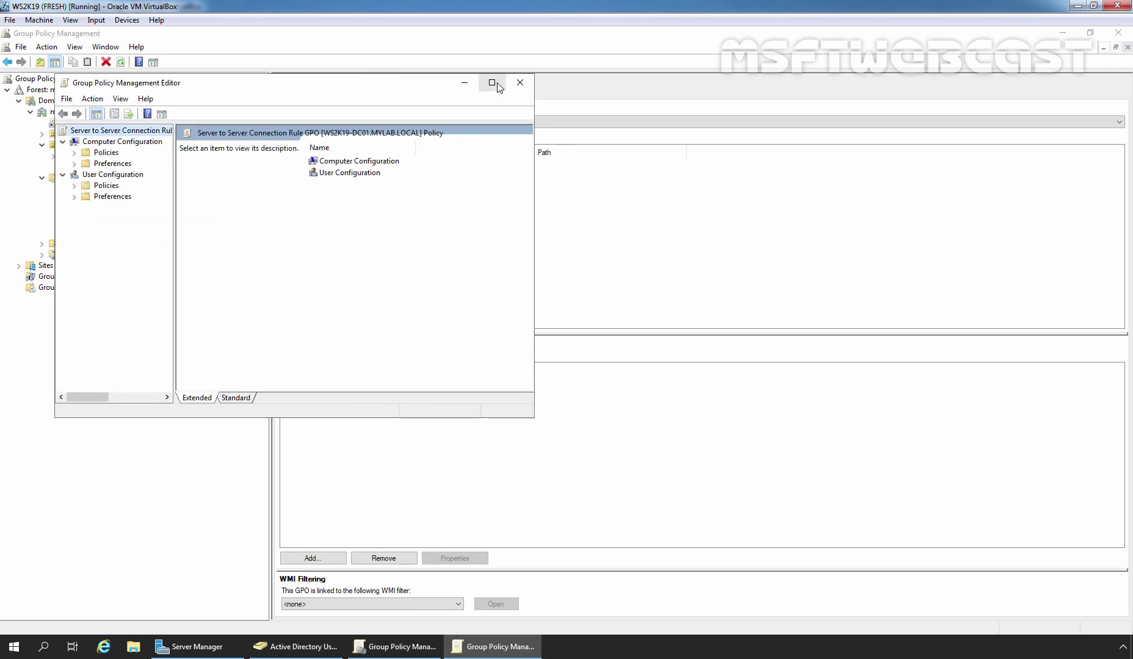
click(492, 83)
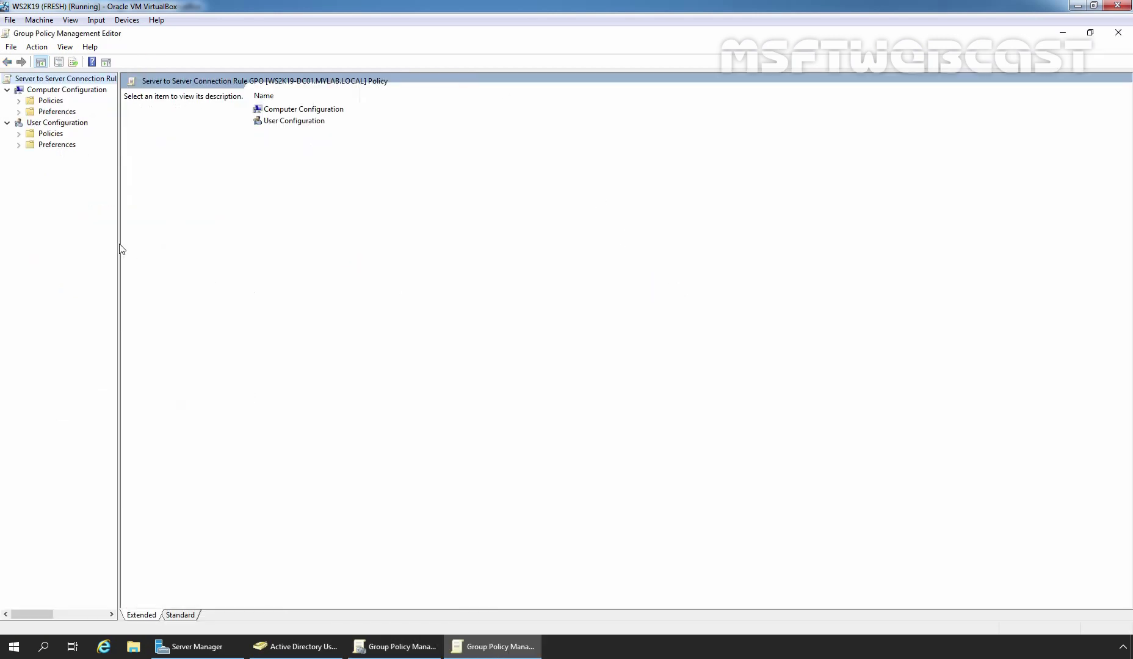
drag(120, 249, 373, 250)
Step: Expand the computer policies through Windows Settings and Security Settings down to the rule nodes of Windows Defender Firewall with Advanced Security
click(61, 89)
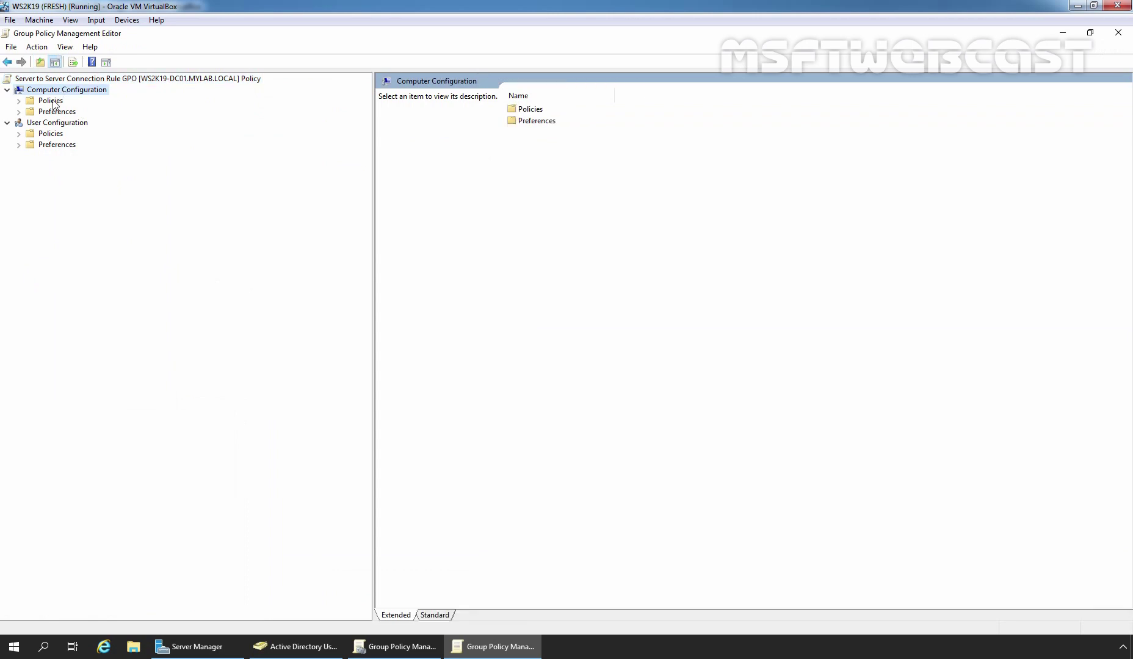
double_click(51, 102)
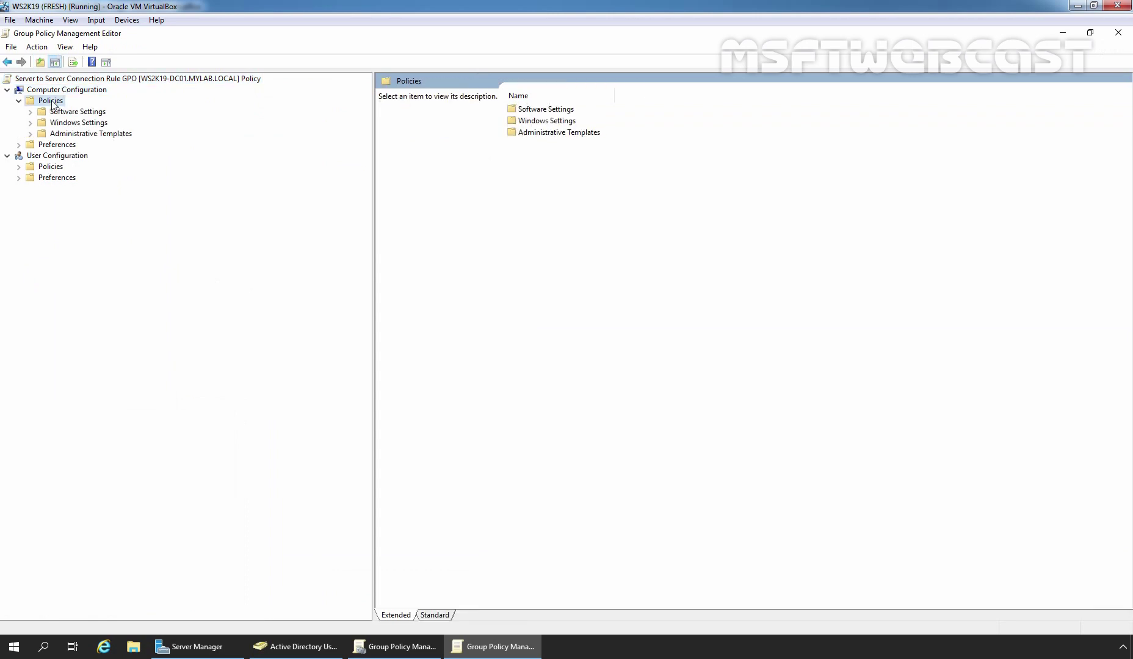
click(85, 122)
click(31, 124)
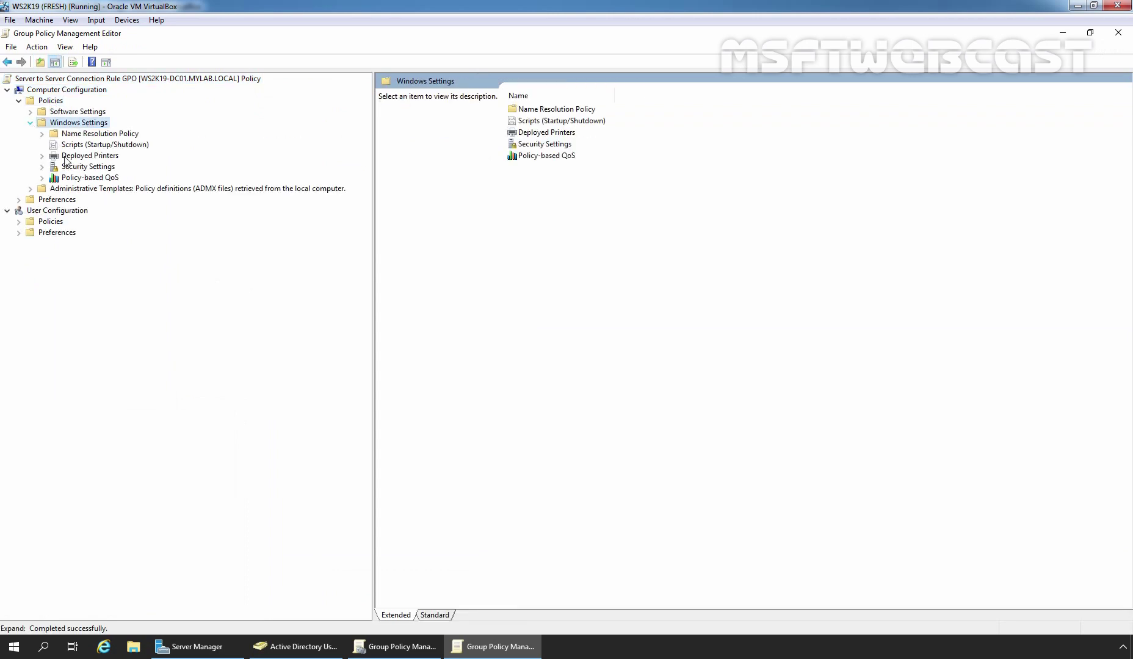
click(86, 167)
click(41, 167)
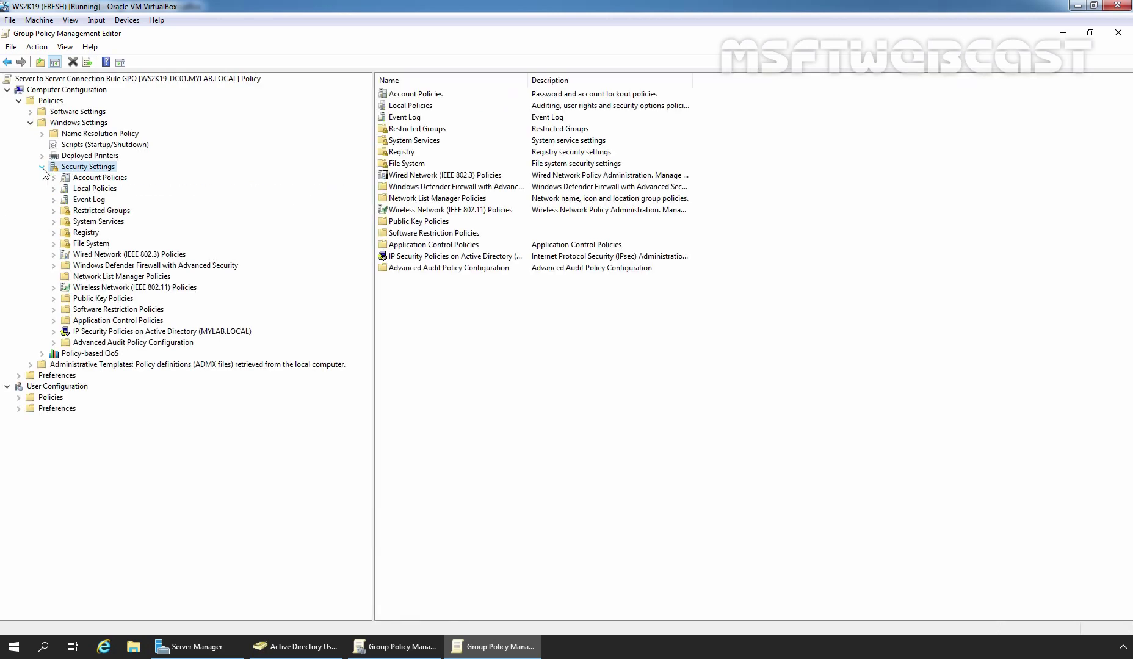
click(138, 266)
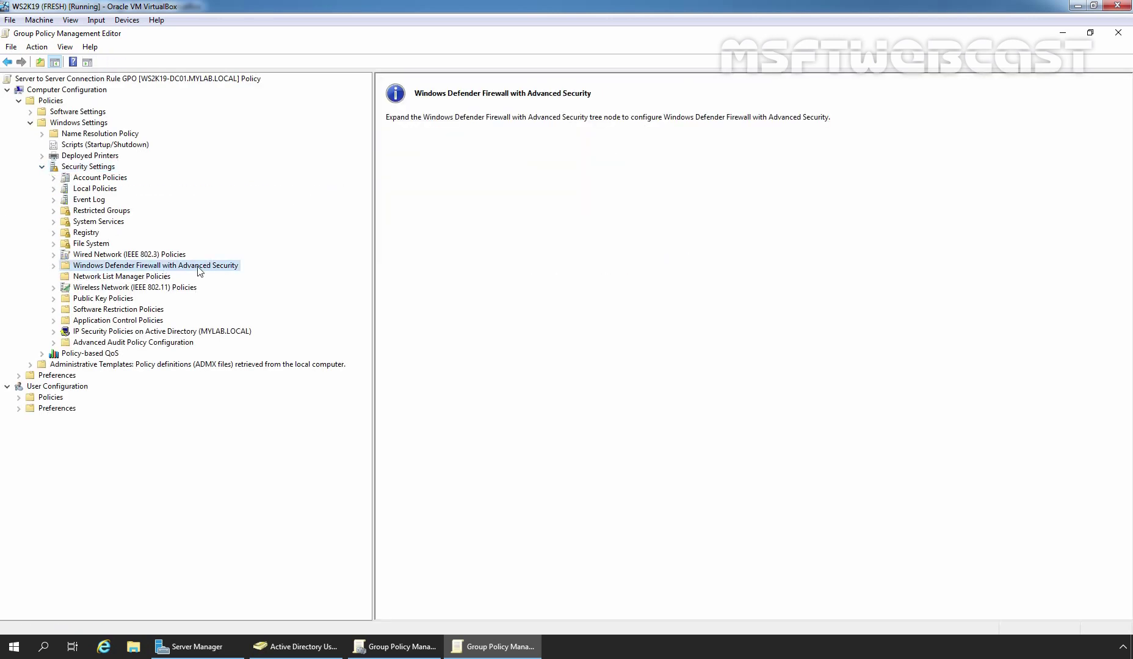
click(55, 266)
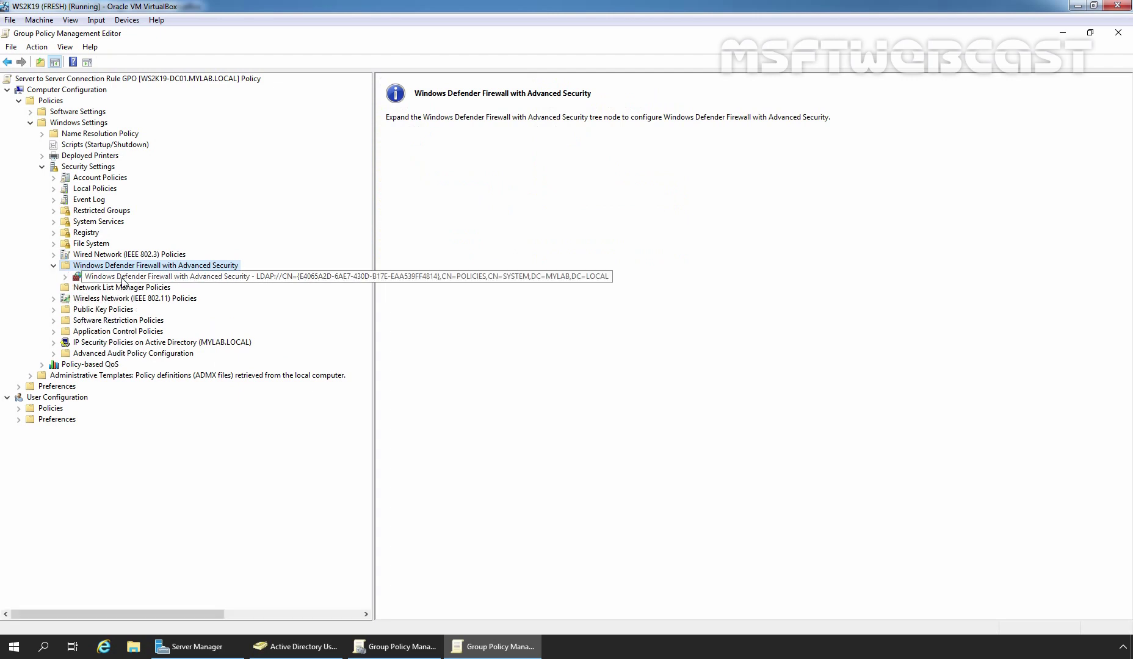
click(67, 277)
click(66, 277)
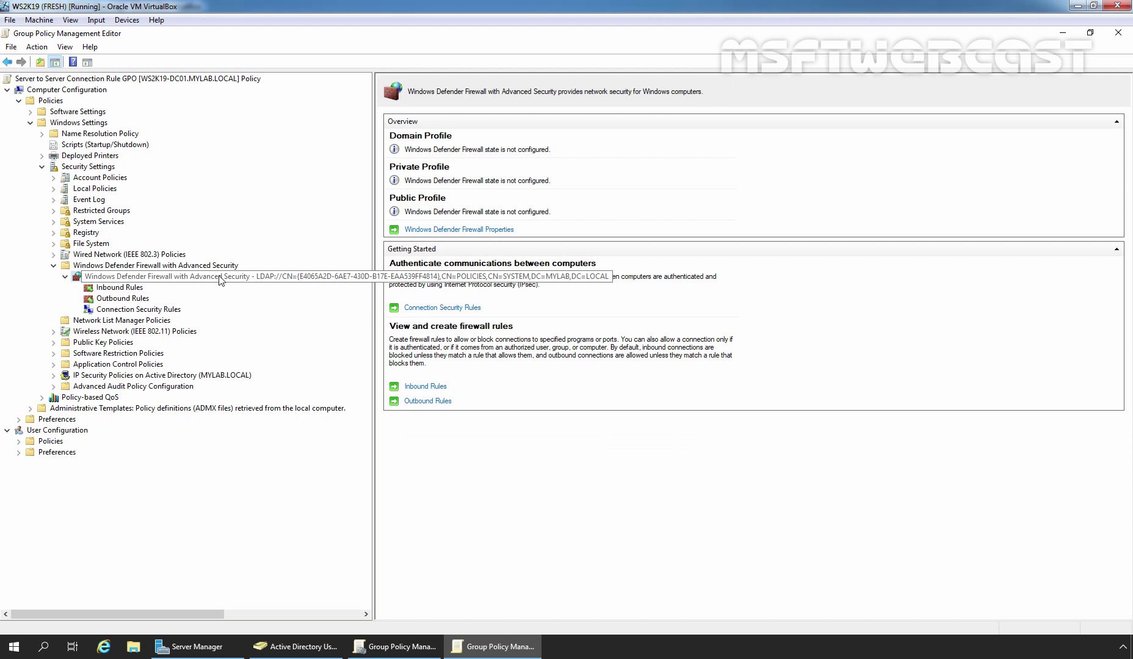
Step: Start a new connection security rule and set its rule type to Server-to-server
click(114, 310)
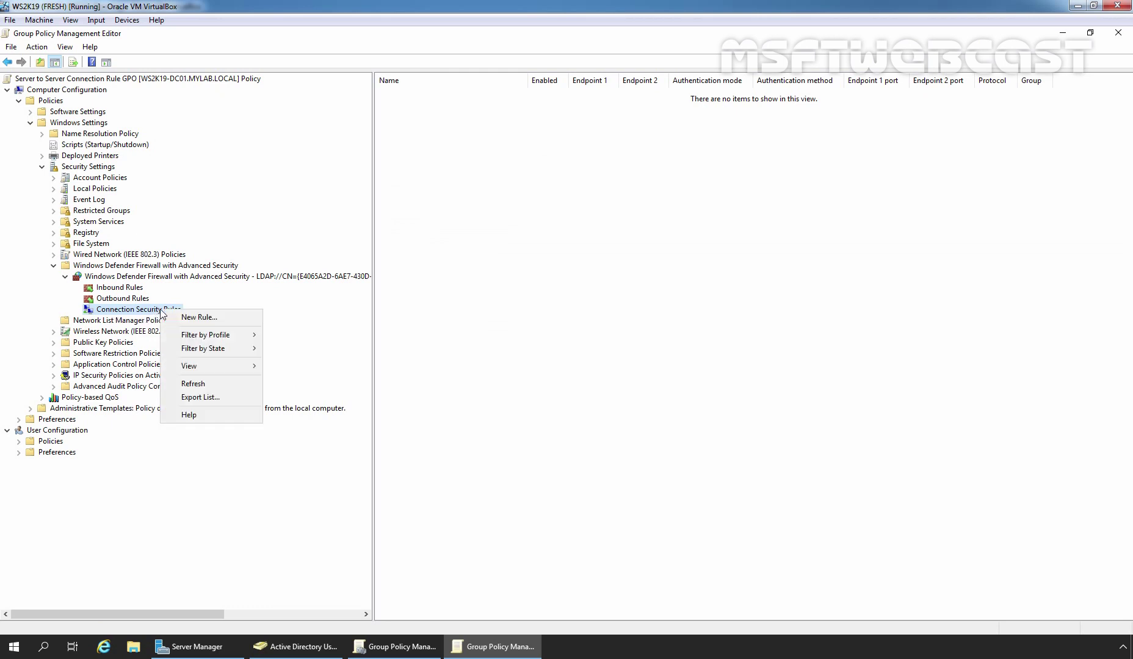
click(200, 316)
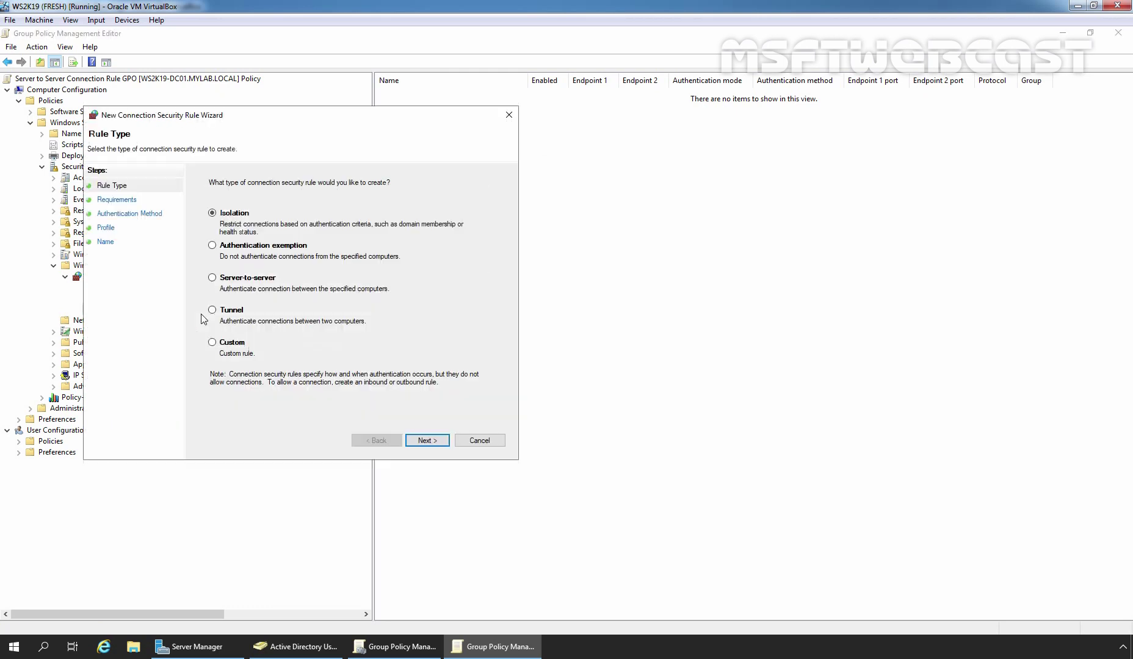
drag(244, 120, 661, 136)
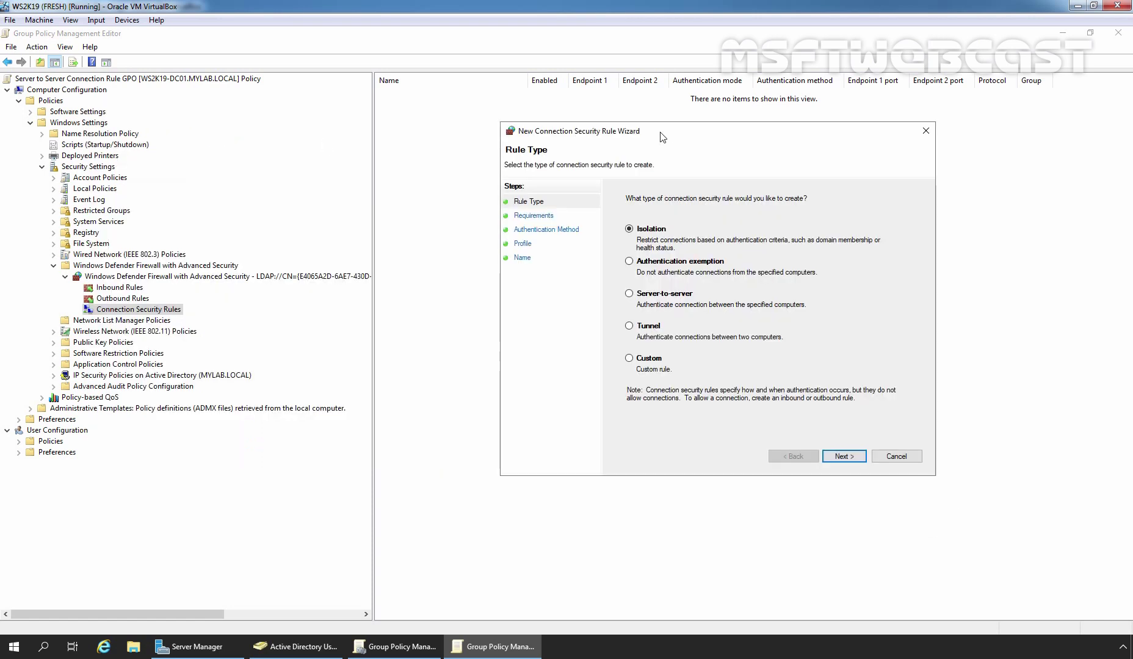
click(673, 296)
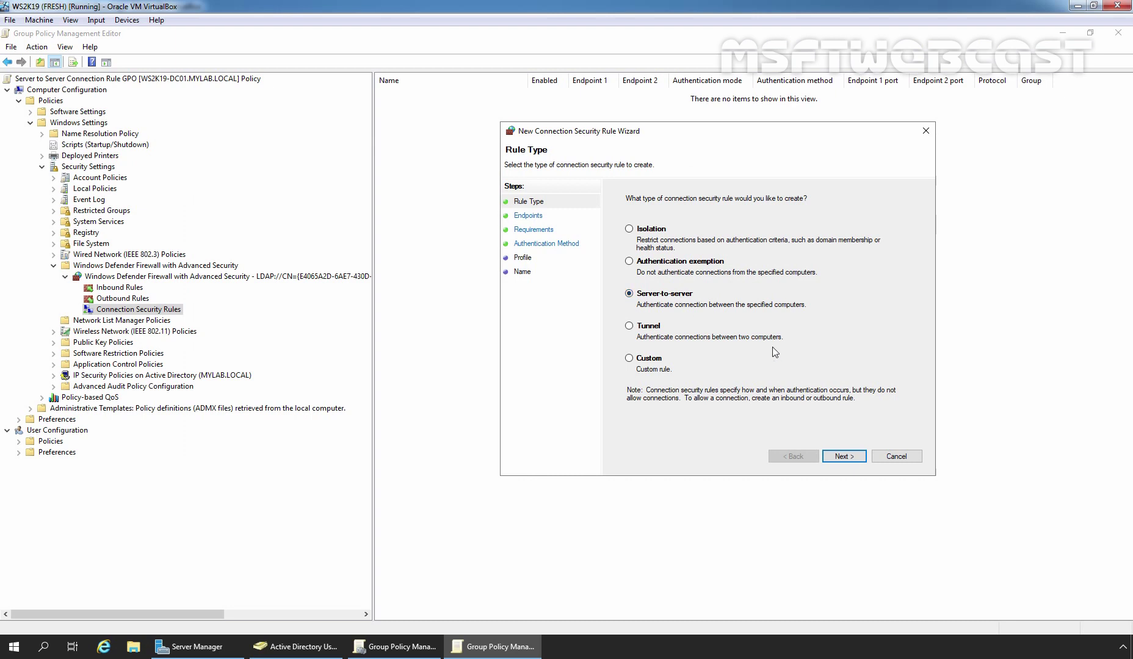
click(842, 458)
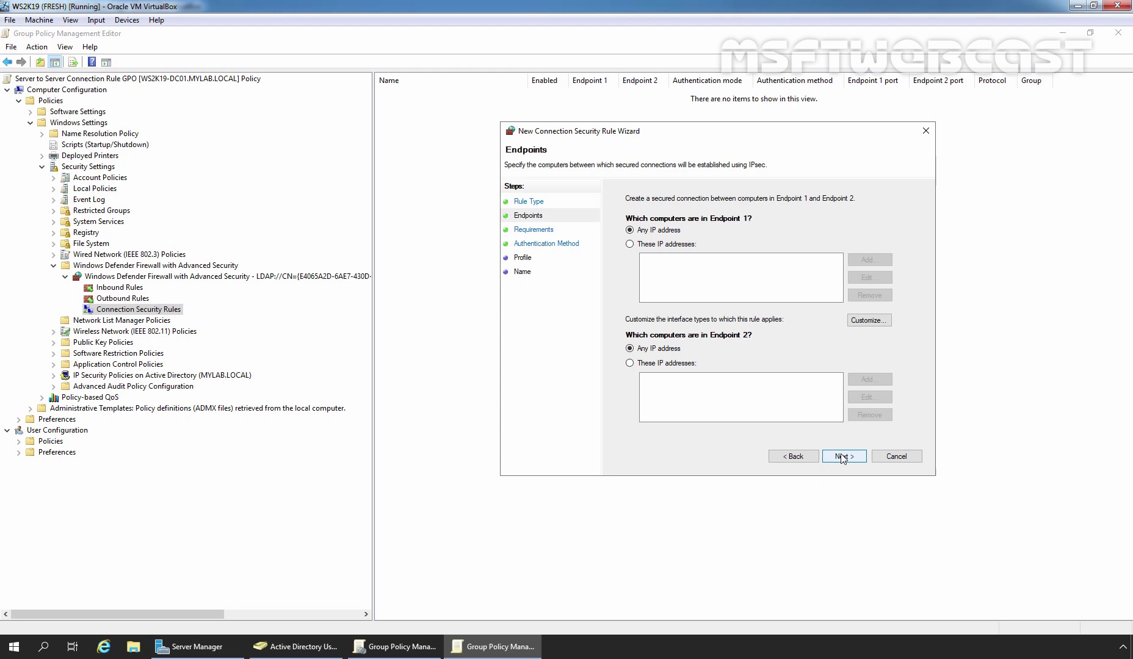
Step: Restrict Endpoint 1 of the rule to the IP address 172.18.72.6
click(659, 245)
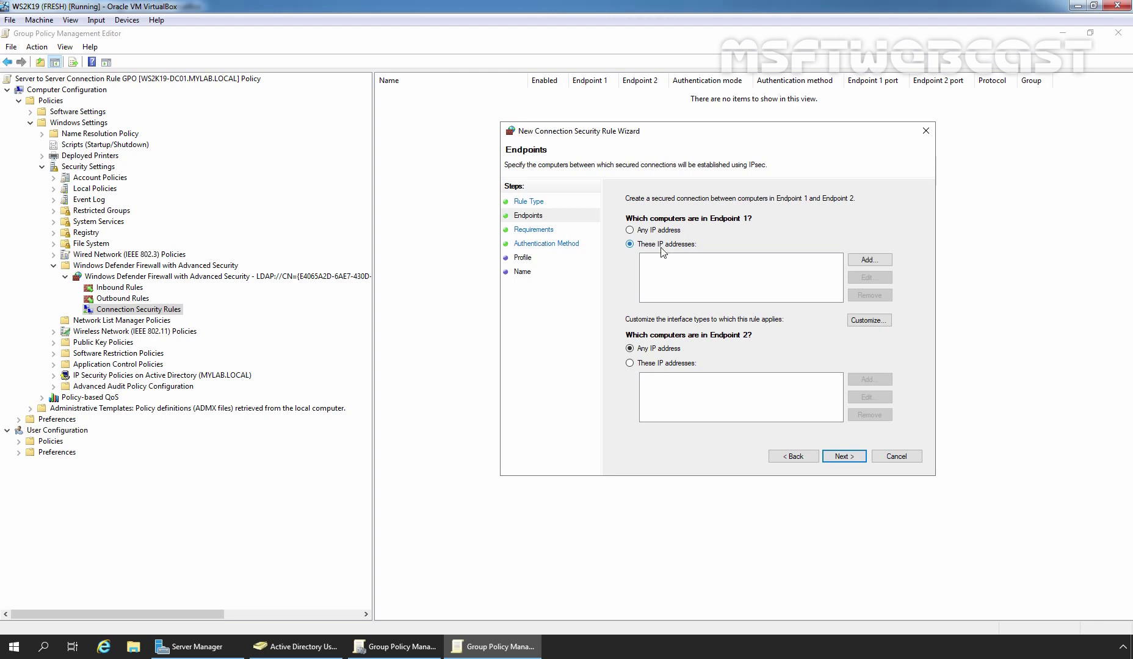
click(871, 261)
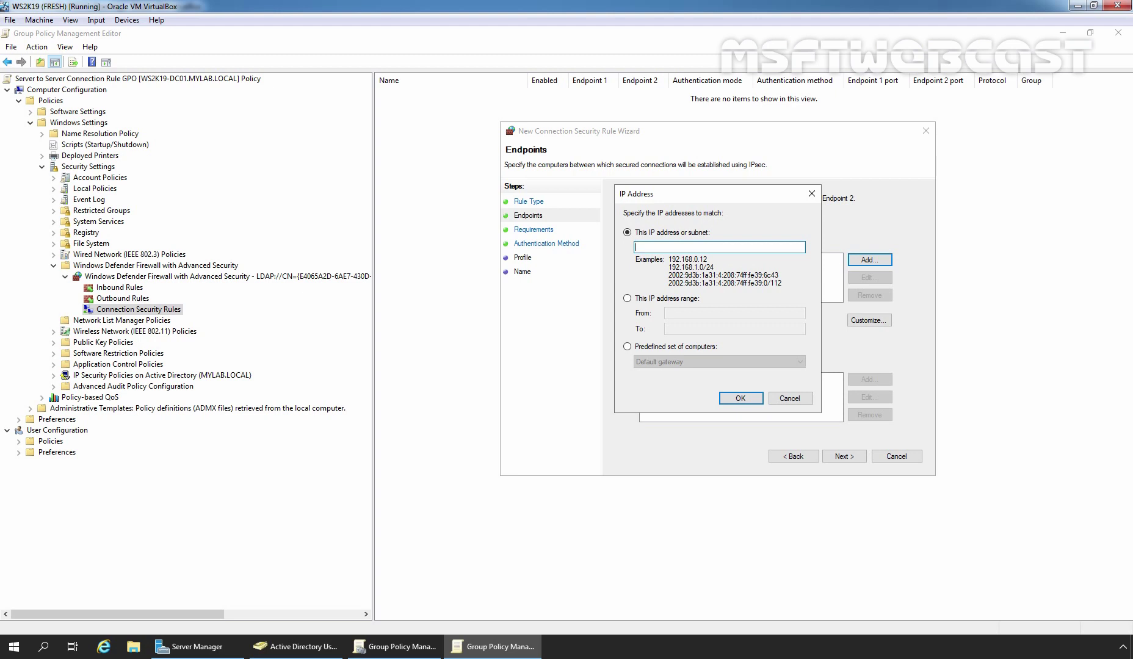
text(172.18.72.6)
click(743, 398)
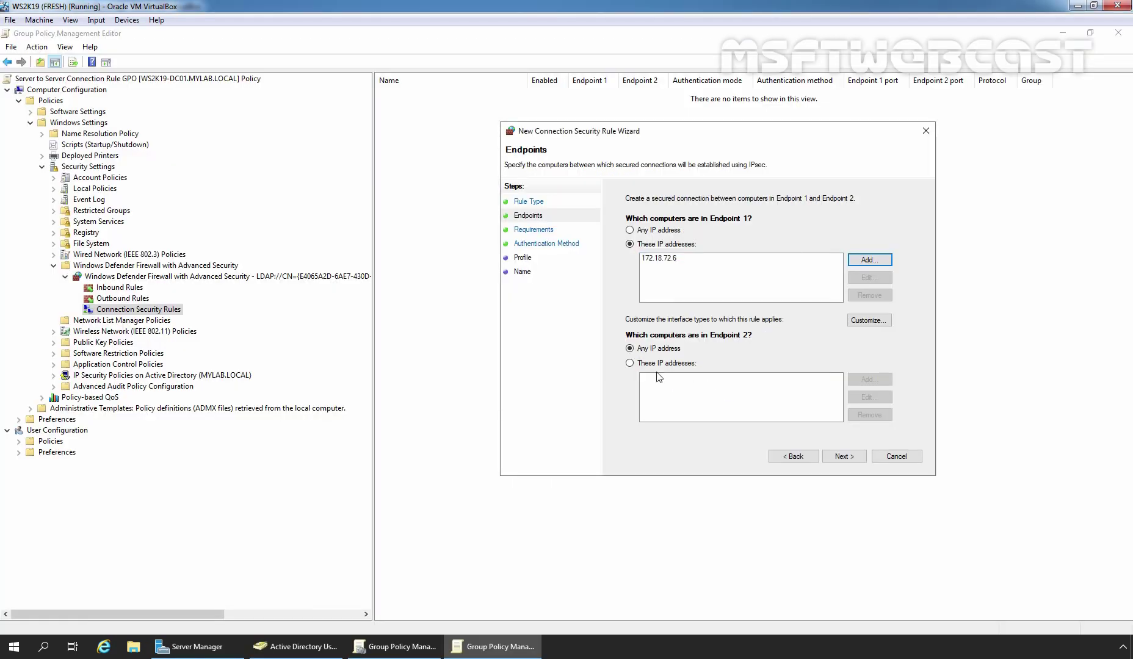
Step: Restrict Endpoint 2 of the rule to the IP address 172.18.72.7
click(634, 363)
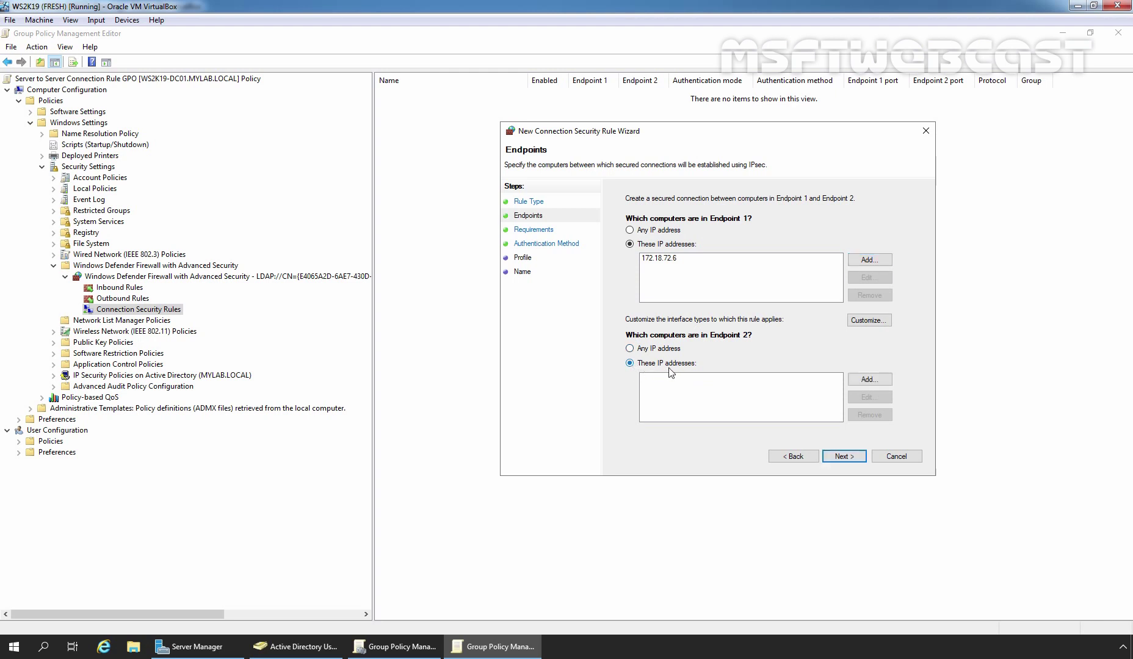
click(874, 380)
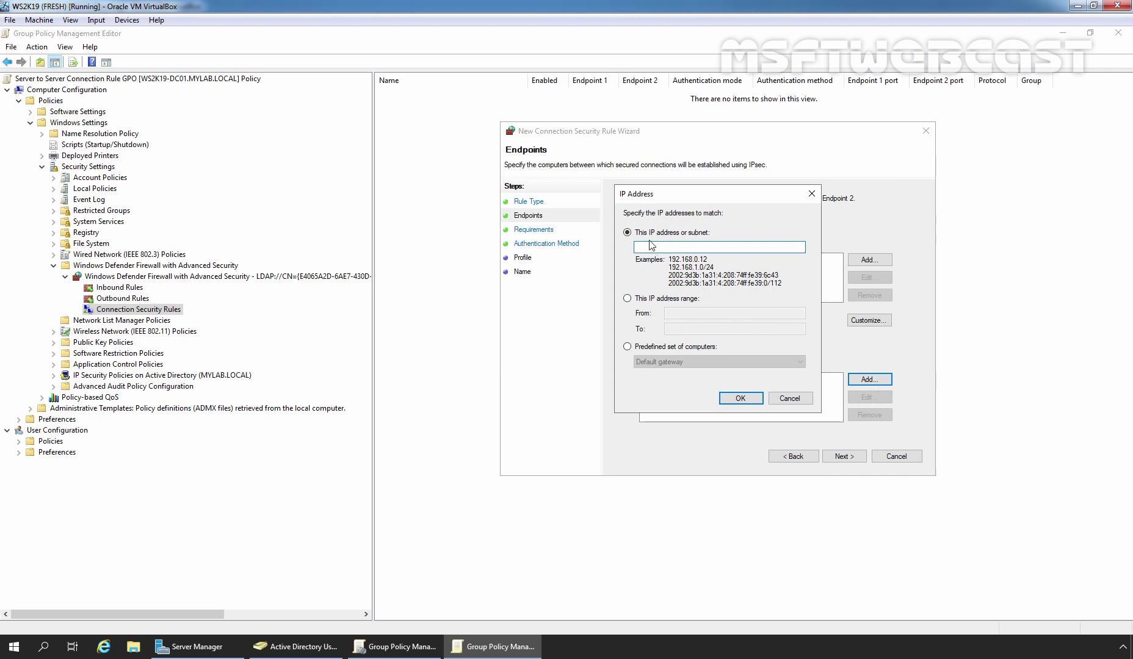
text(172.18.72.7)
click(726, 398)
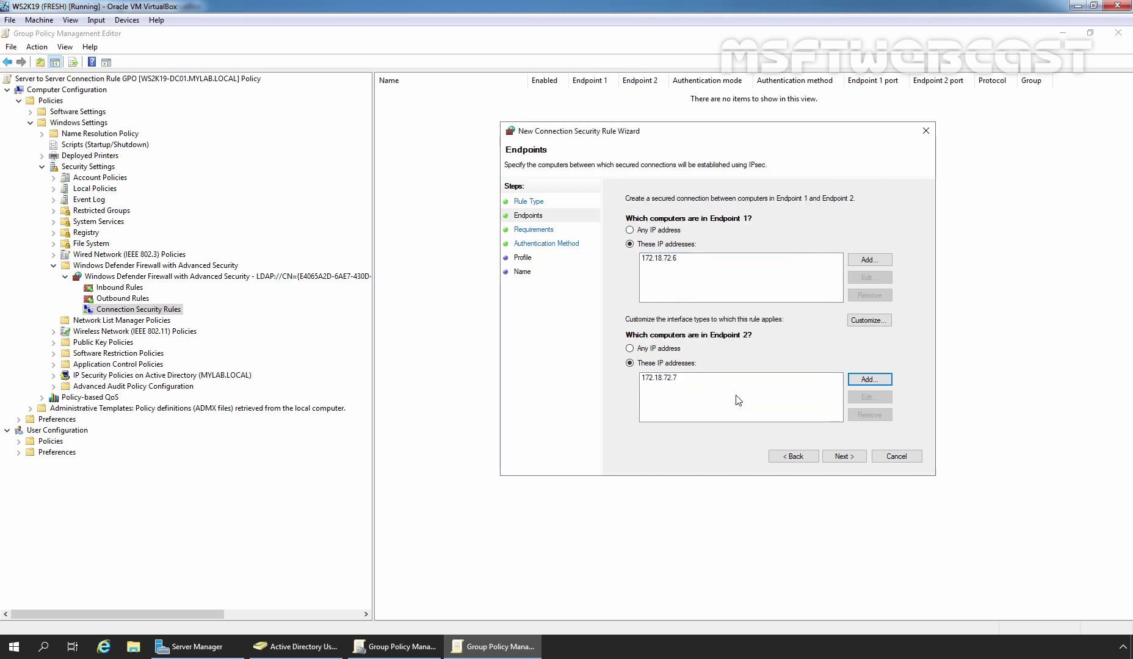
Step: Accept the endpoints and require authentication for both inbound and outbound connections
click(844, 458)
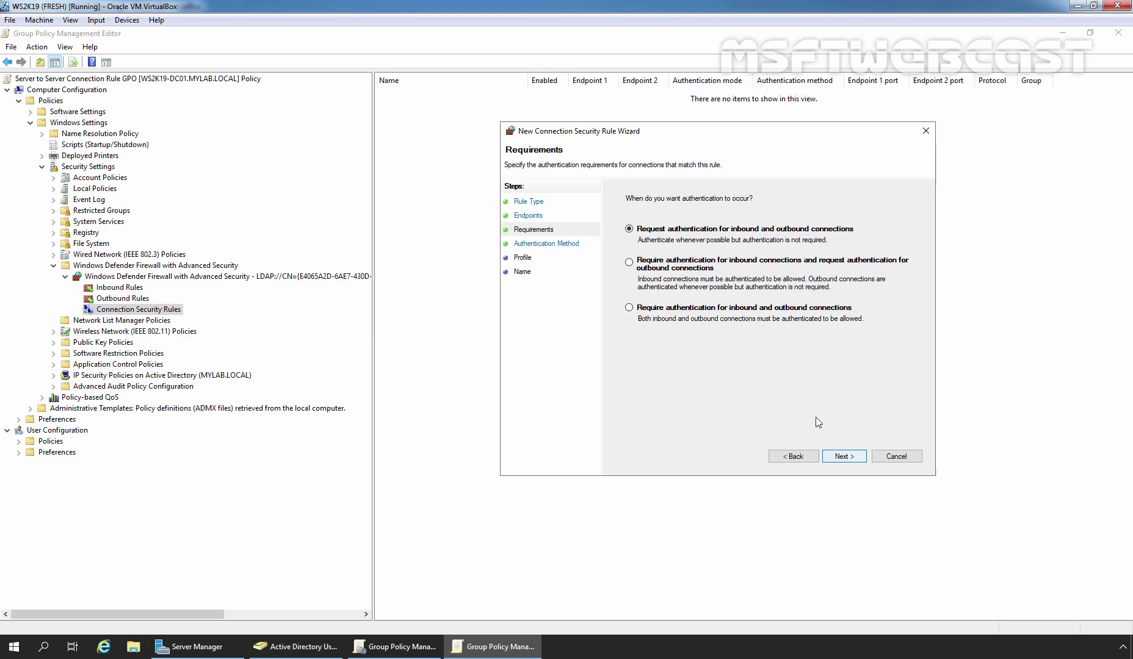
click(635, 307)
click(842, 457)
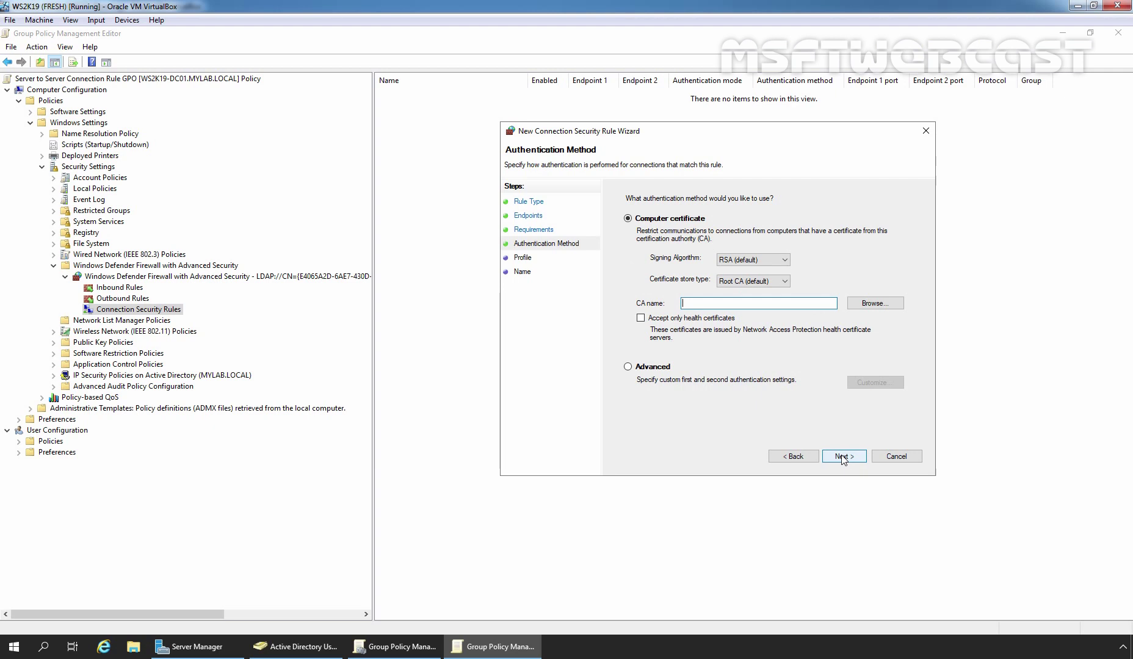
Step: Choose the Advanced authentication method, add Computer (Kerberos V5) as the first authentication method, and accept the authentication settings
click(654, 368)
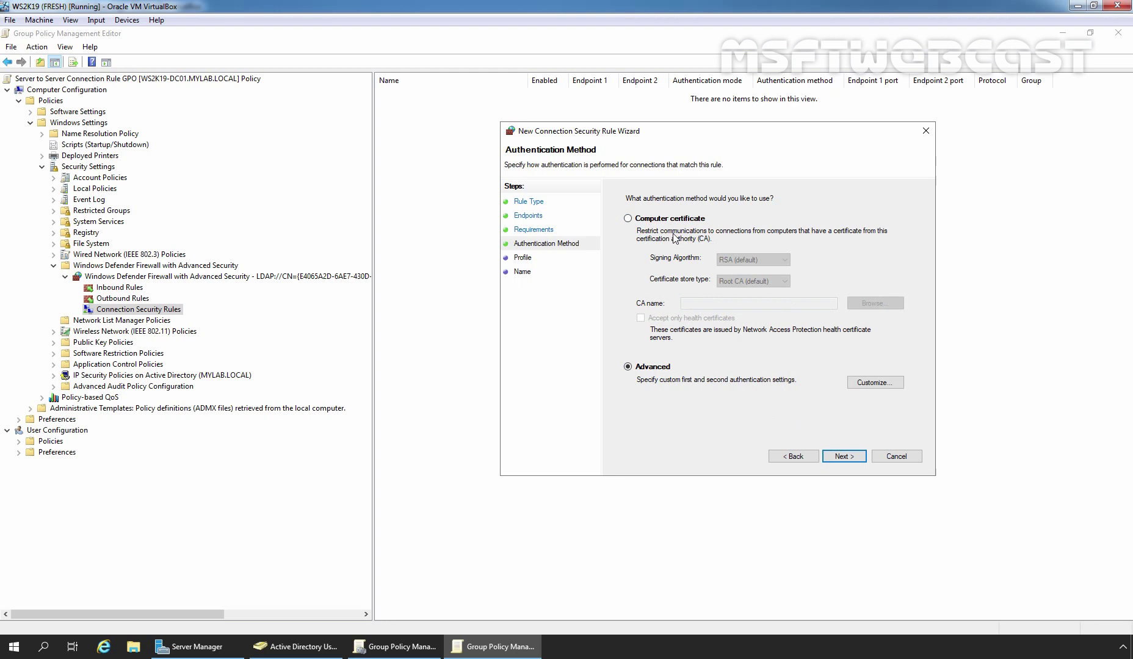
click(876, 382)
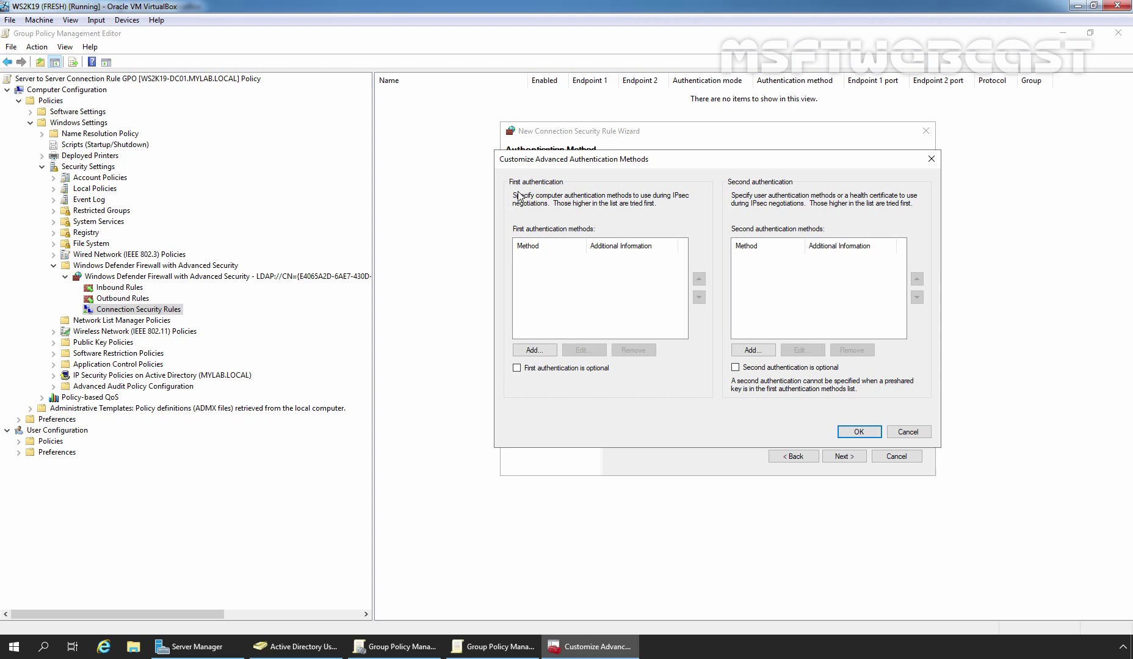
click(532, 350)
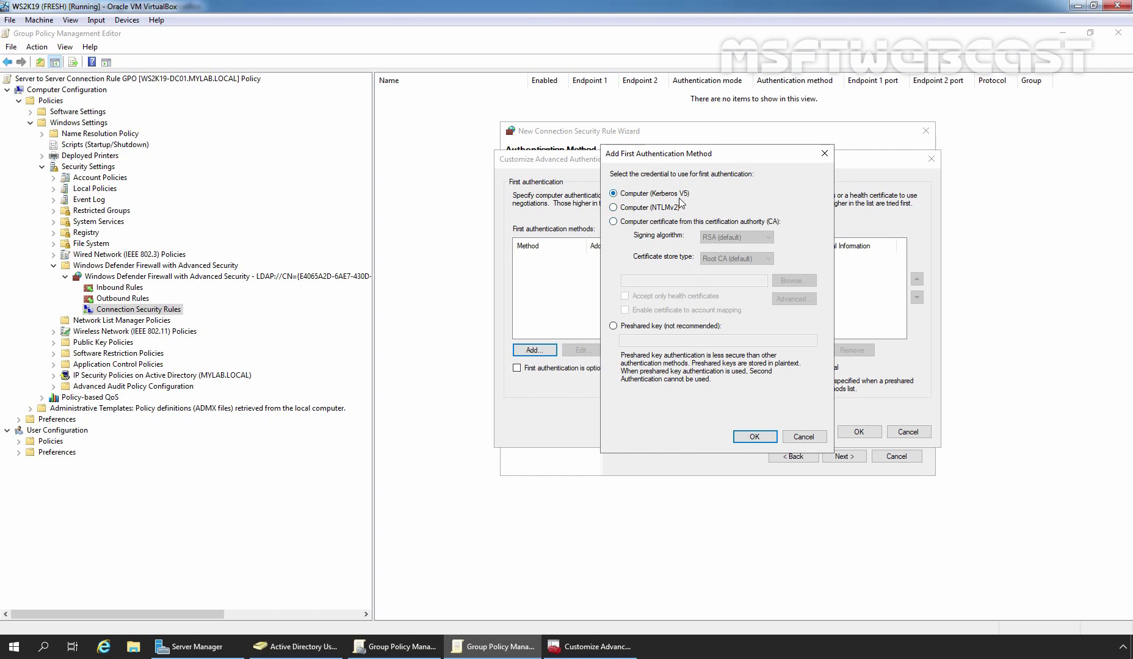
click(756, 436)
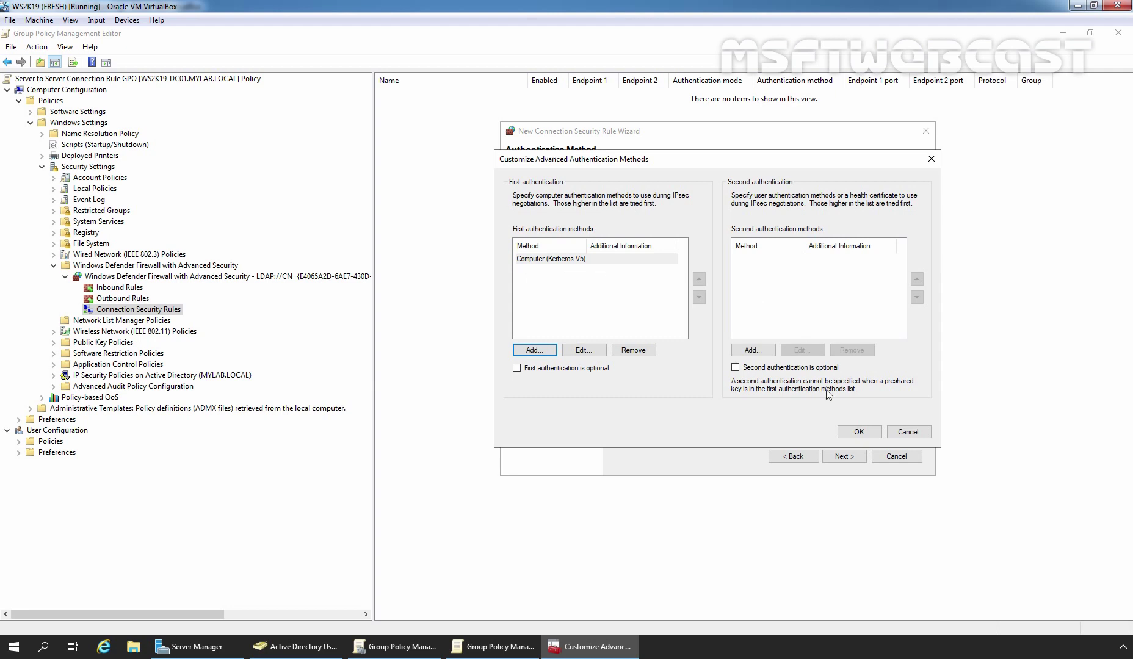
click(857, 432)
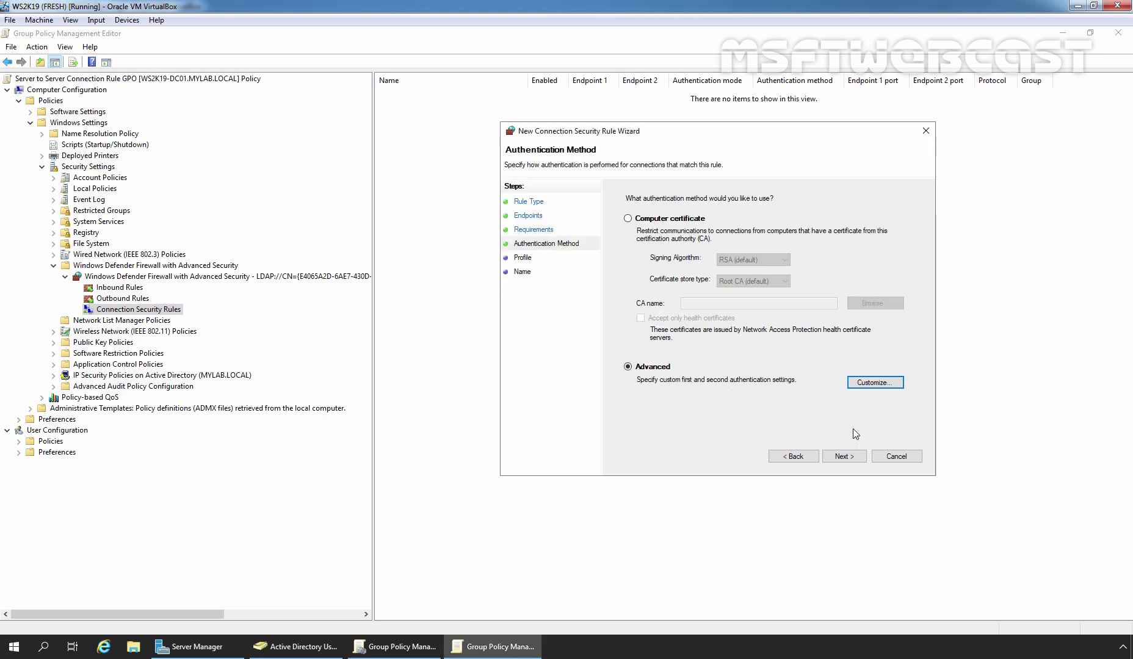
click(846, 458)
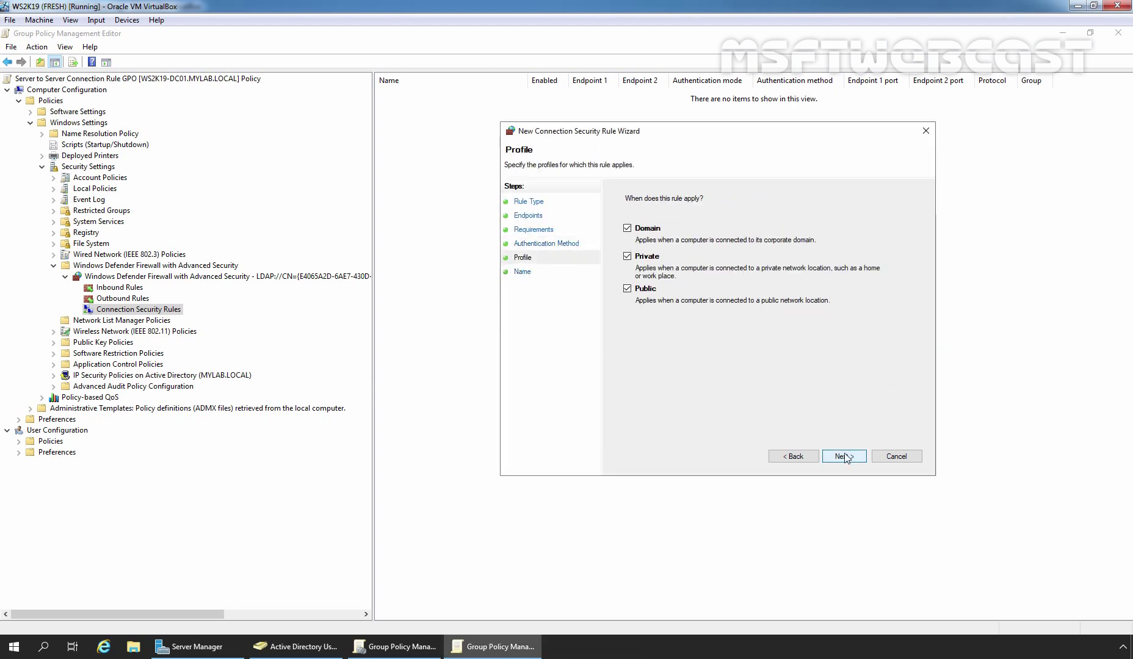
Step: Exclude the Private and Public profiles, and finish the rule under the name Server to Server Connection Rule
click(627, 257)
click(628, 289)
click(842, 457)
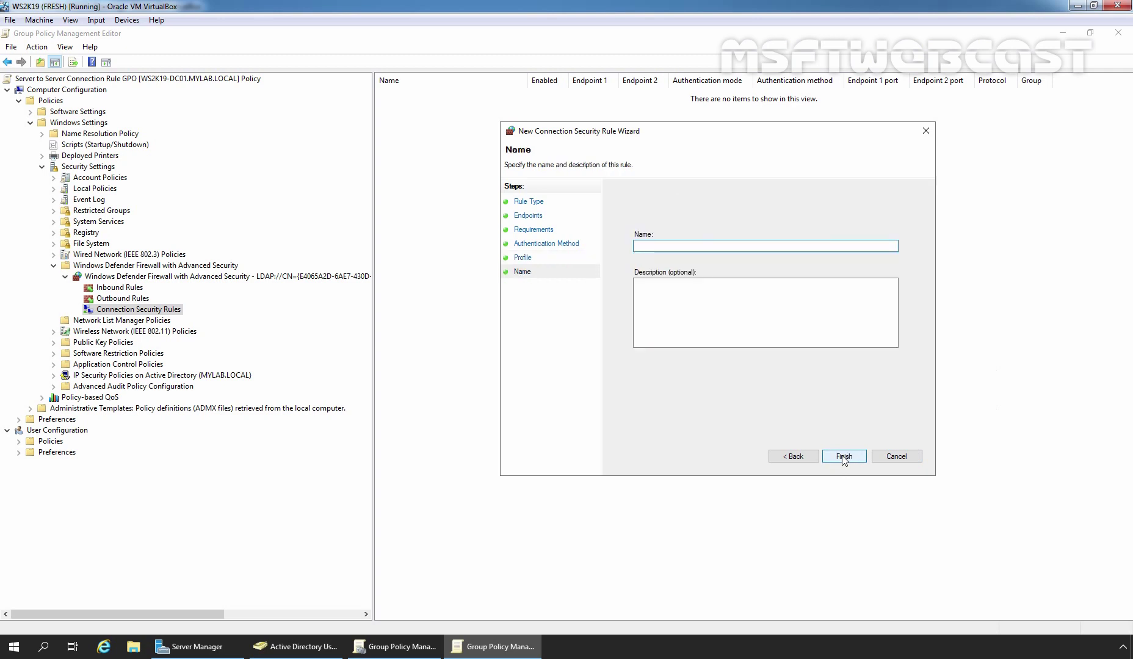
text(Server to Server Connection Rule)
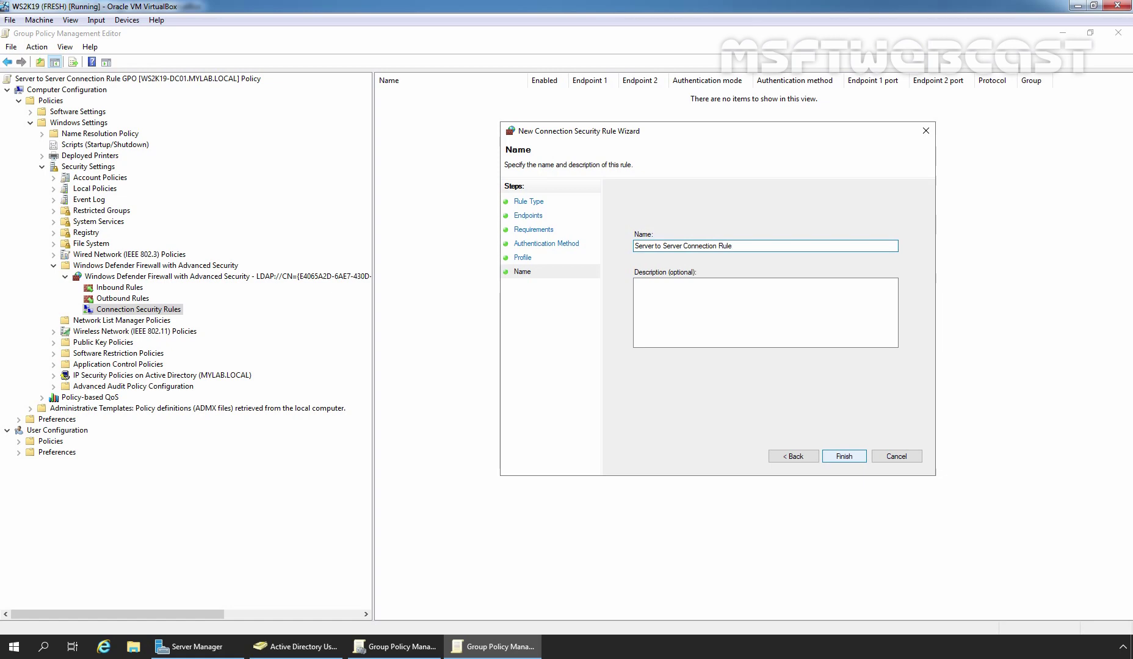
click(844, 458)
click(493, 652)
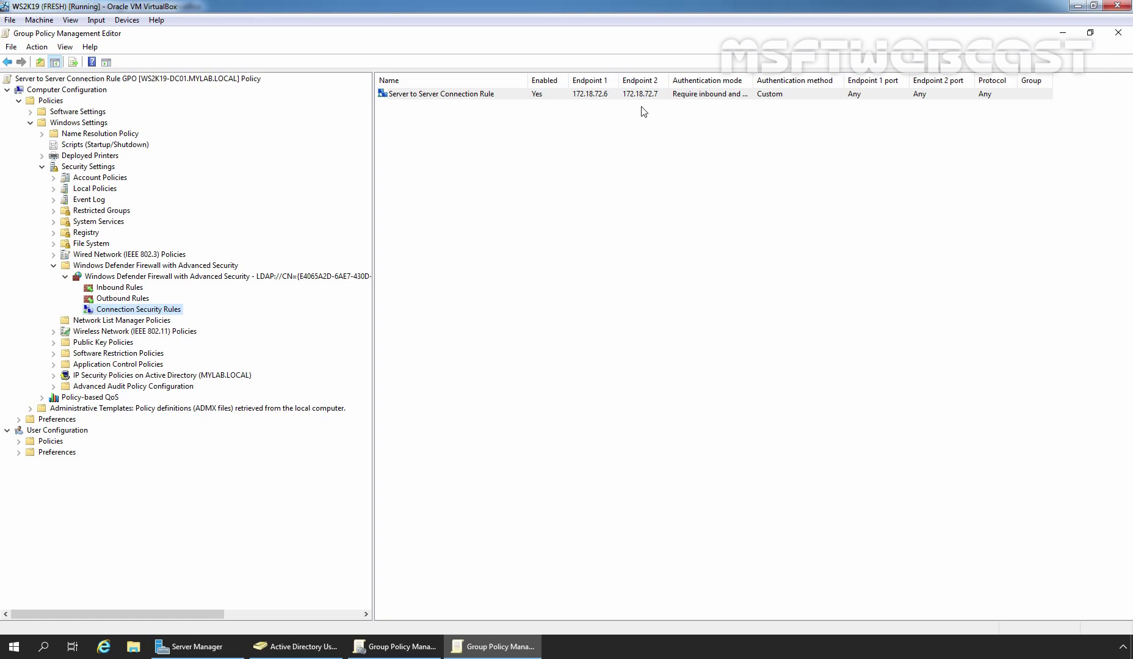
Step: Review the remote computers and authentication properties of the Server to Server Connection Rule, and close the policy editor
click(492, 98)
right_click(492, 98)
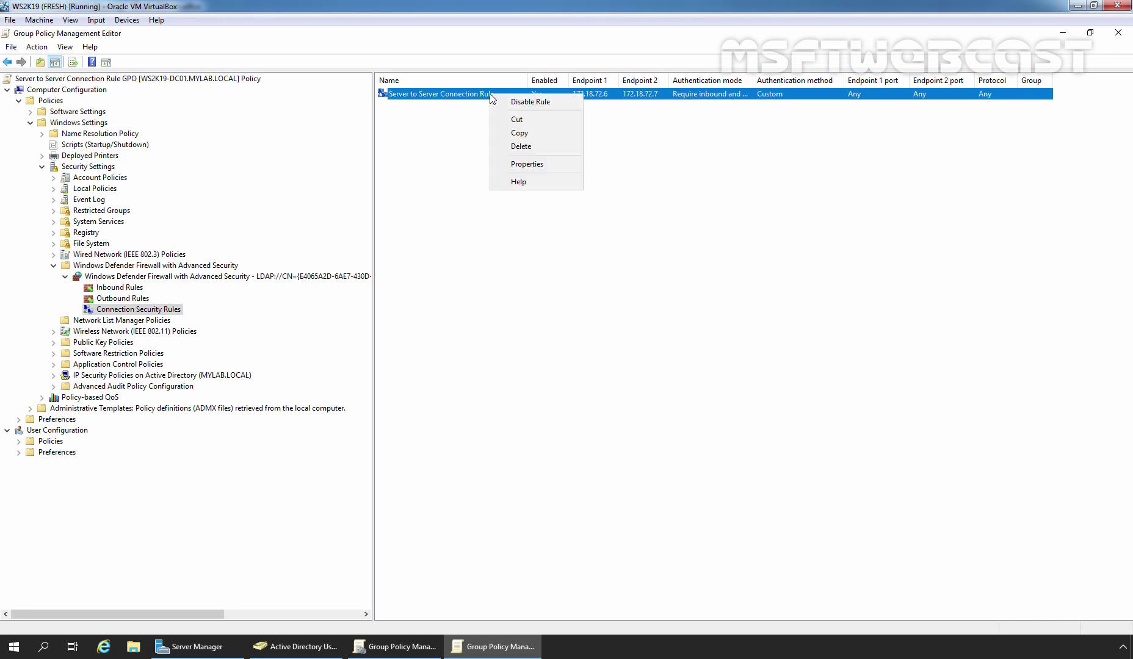
click(540, 166)
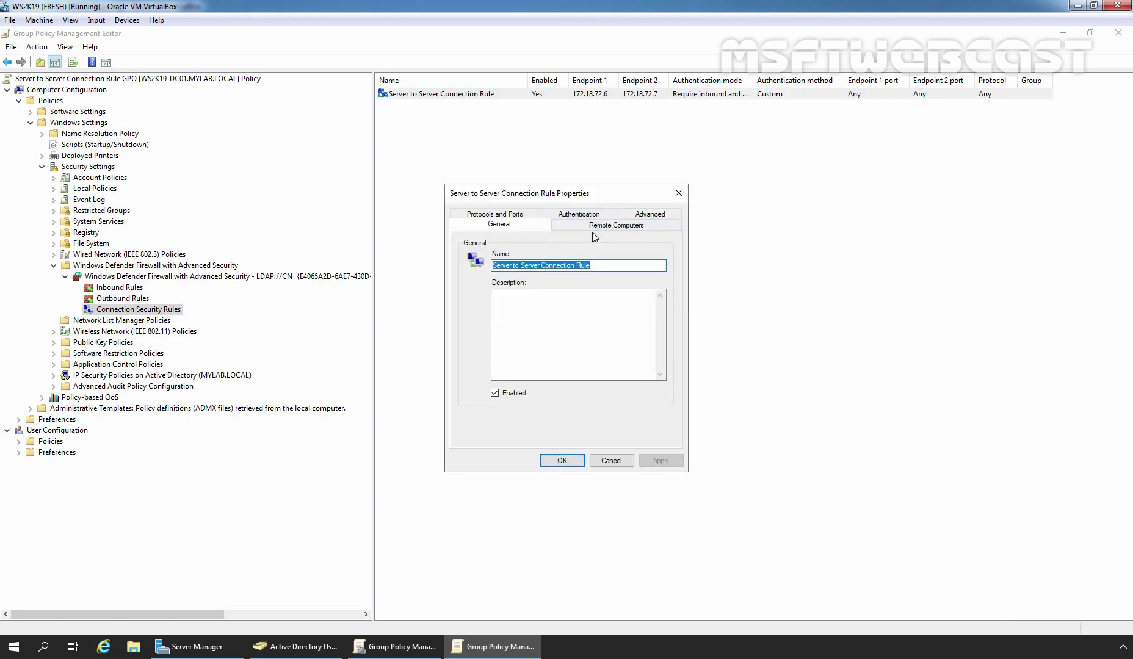
click(592, 227)
click(577, 217)
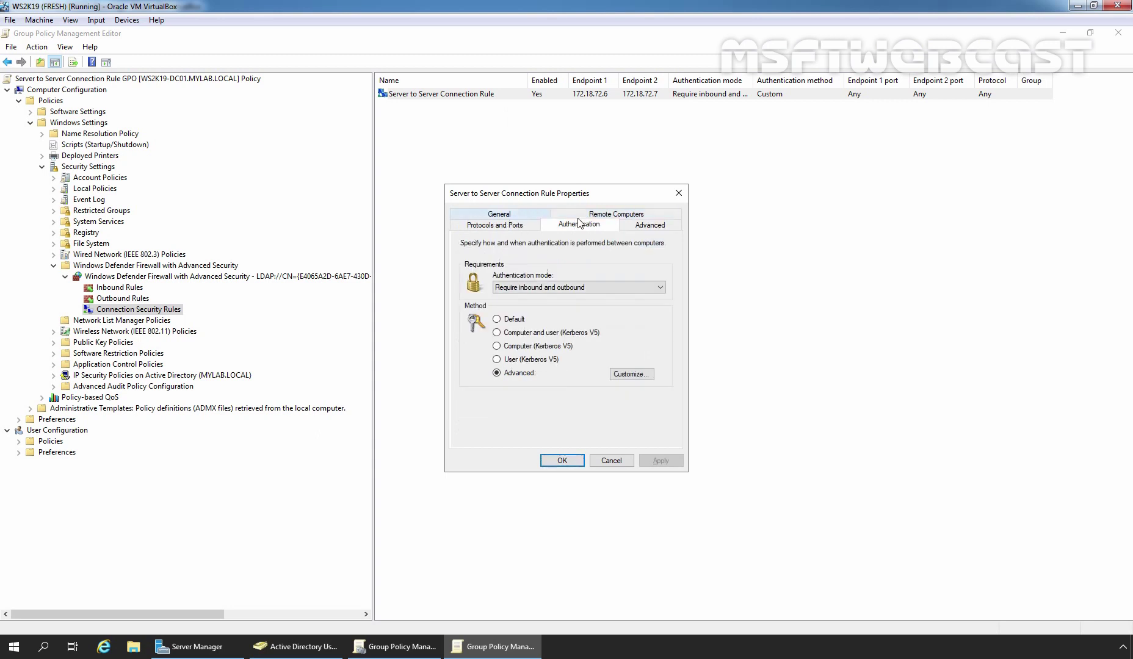
click(561, 461)
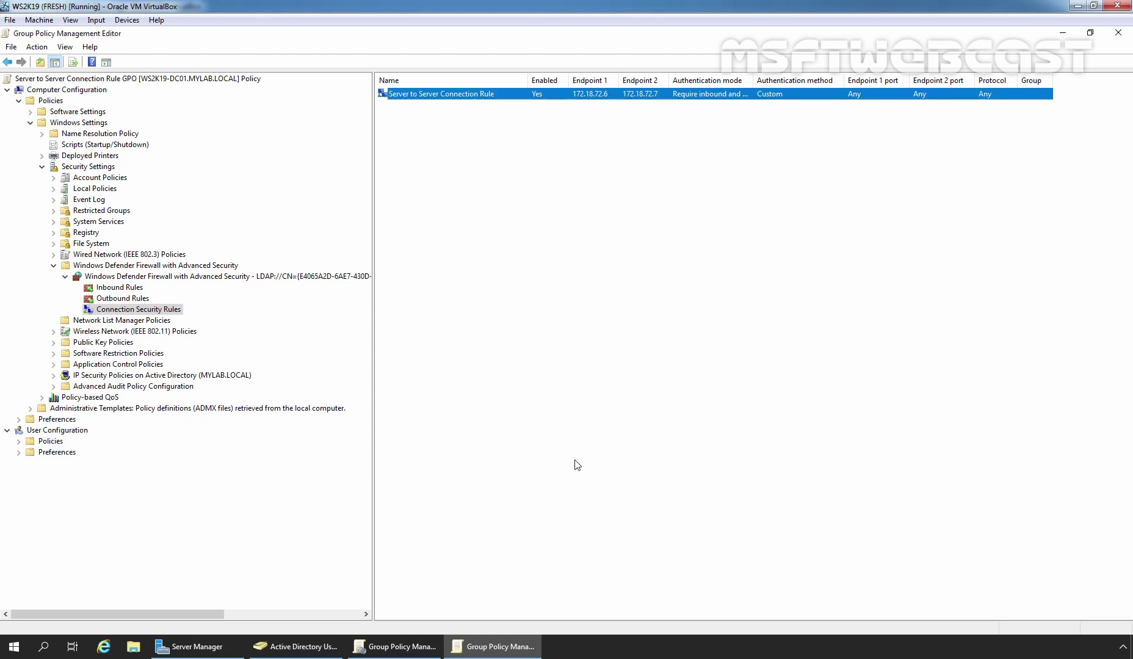
click(1118, 32)
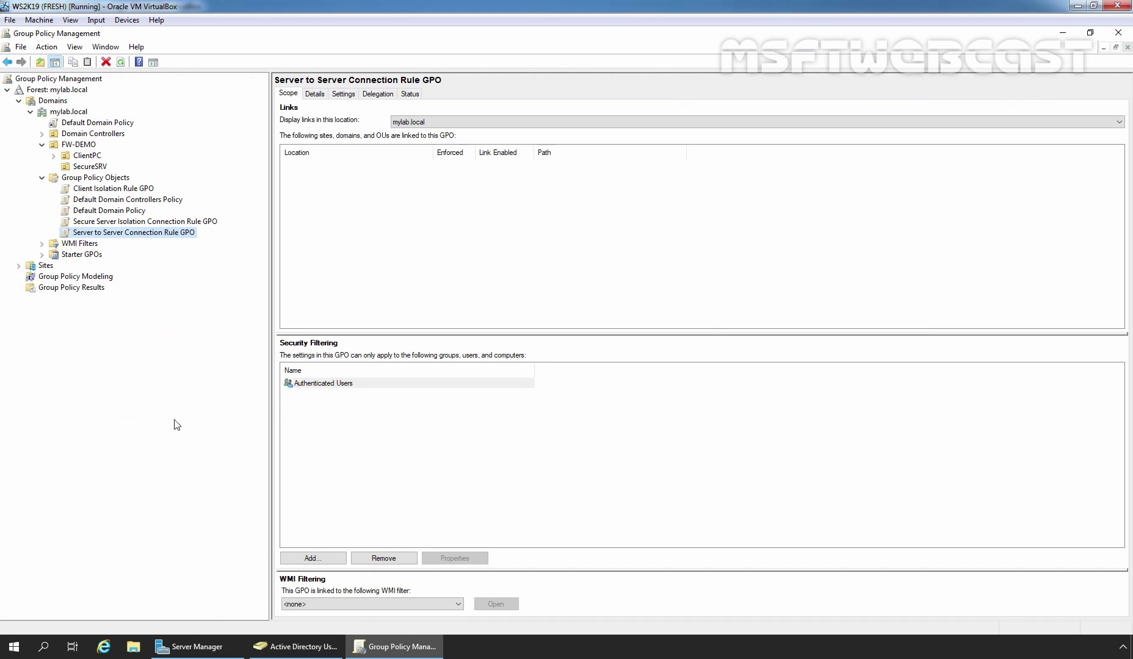
Step: Check in Active Directory Users and Computers which computers the SecureSRV OU contains, and return to Group Policy Management
click(295, 646)
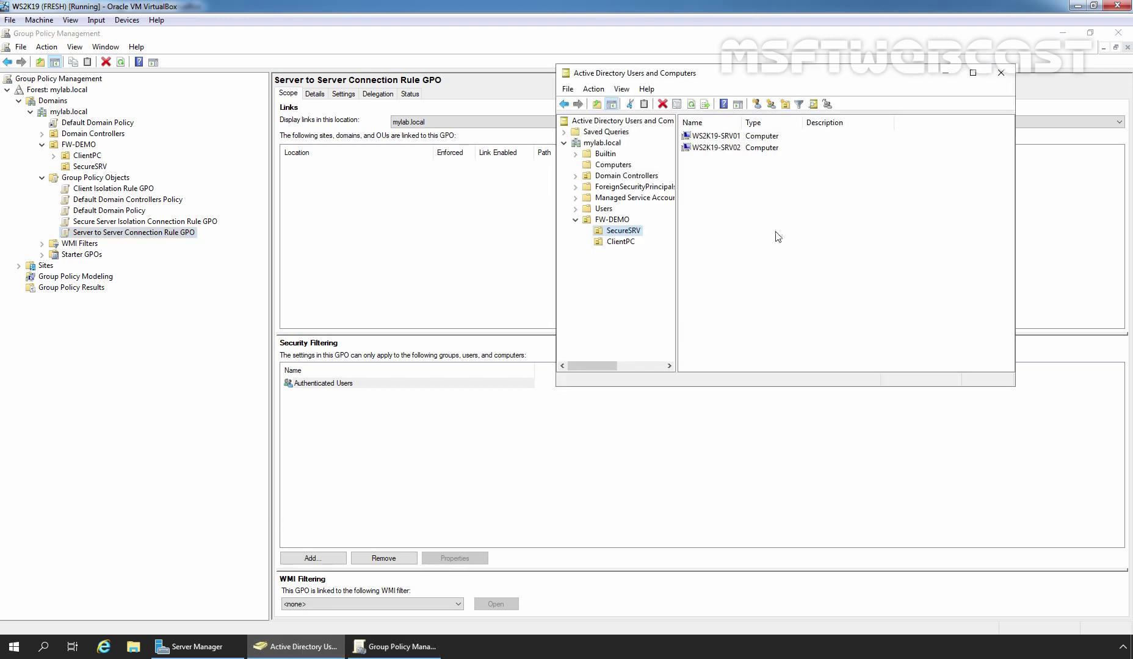
drag(786, 214, 711, 141)
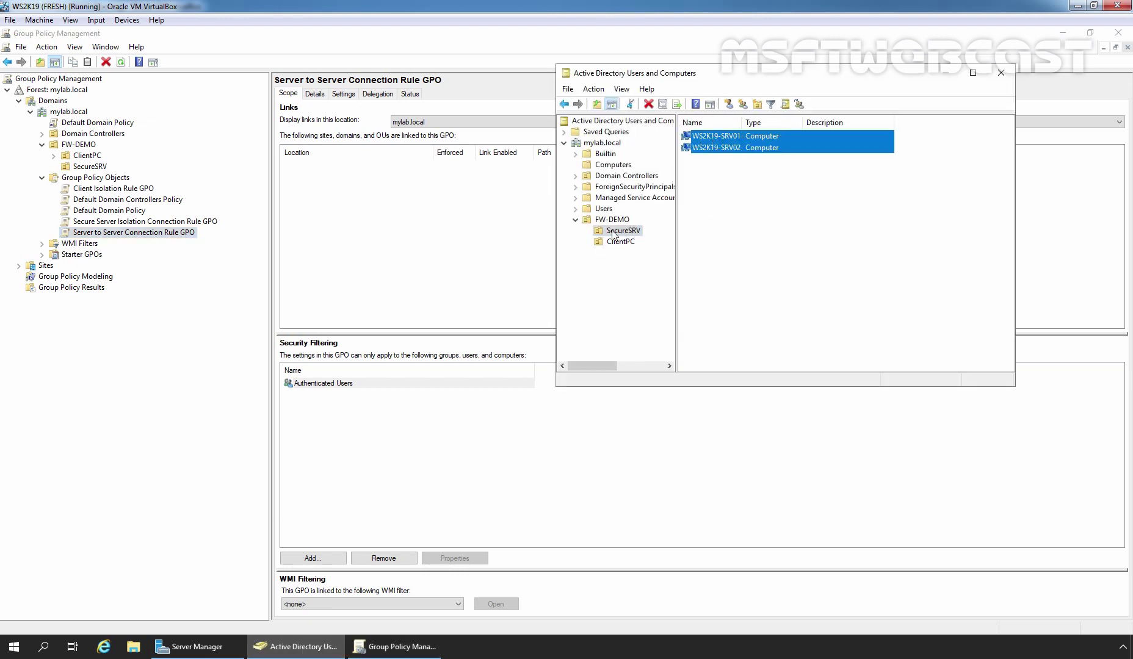
click(128, 400)
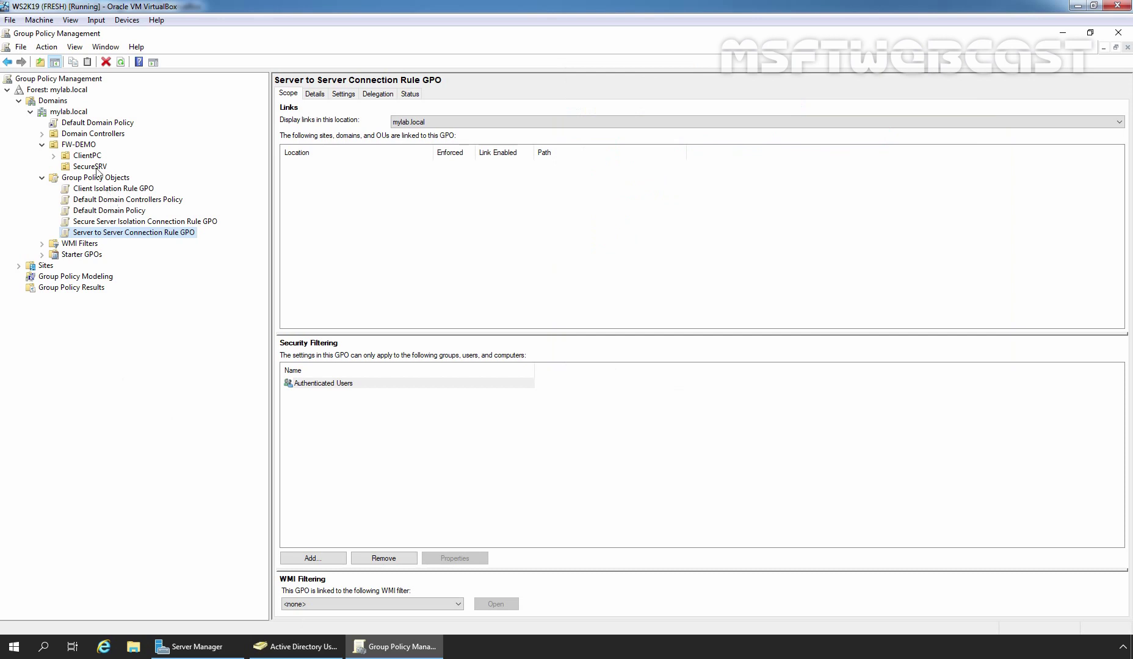
Step: Link the existing Server to Server Connection Rule GPO to the SecureSRV OU and expand the OU
click(96, 170)
right_click(97, 170)
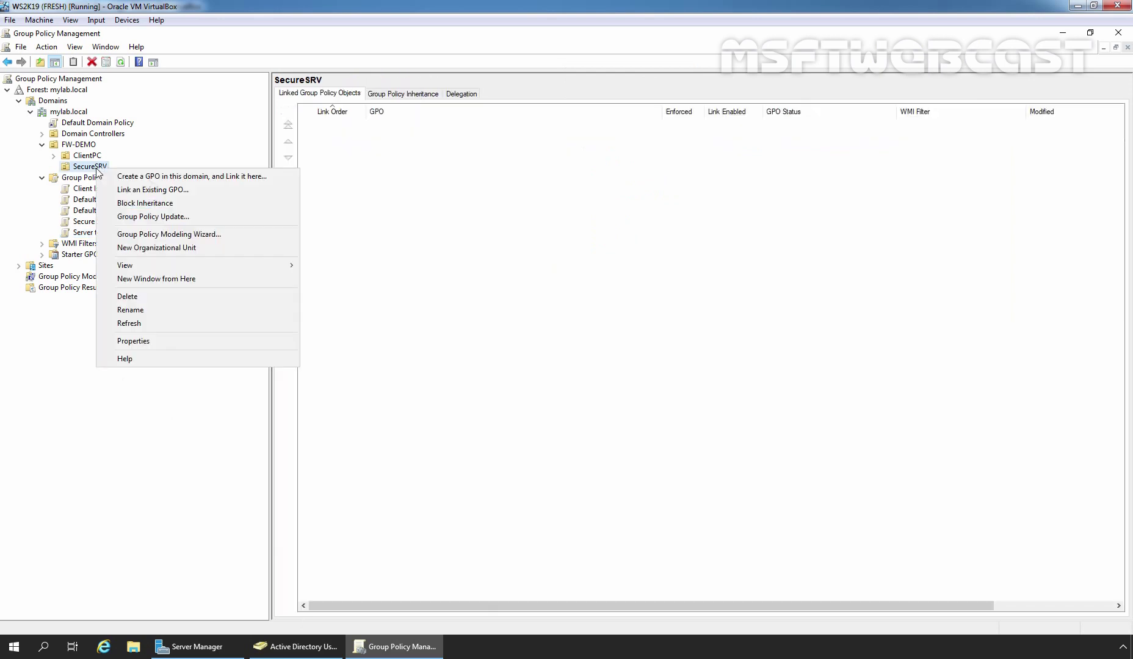
click(171, 192)
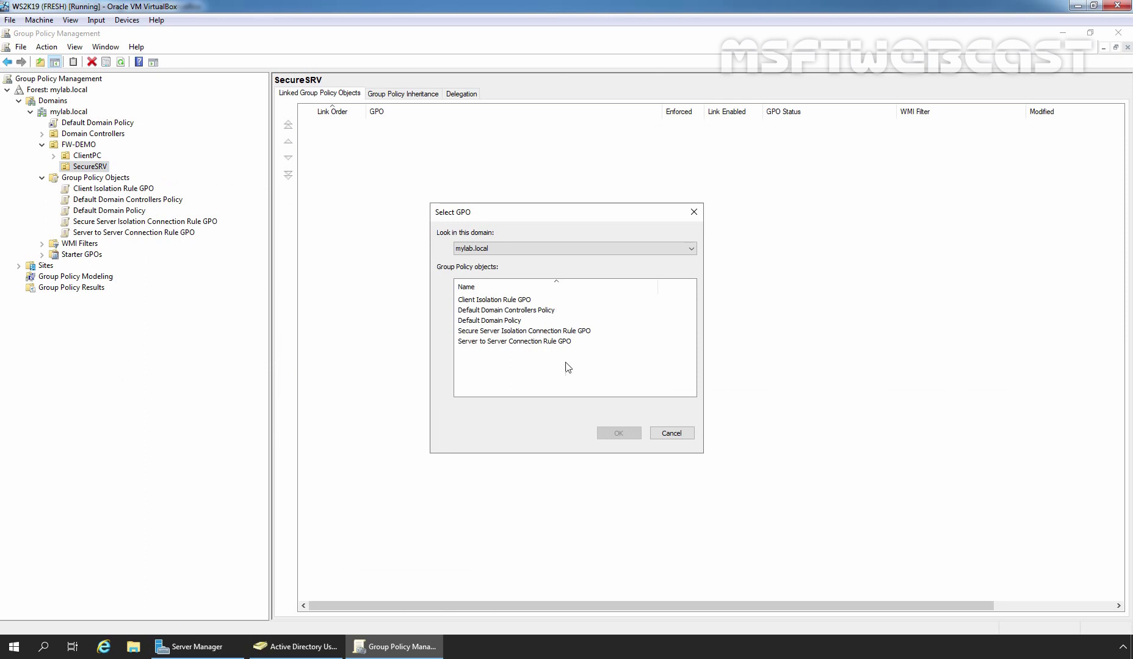
click(471, 343)
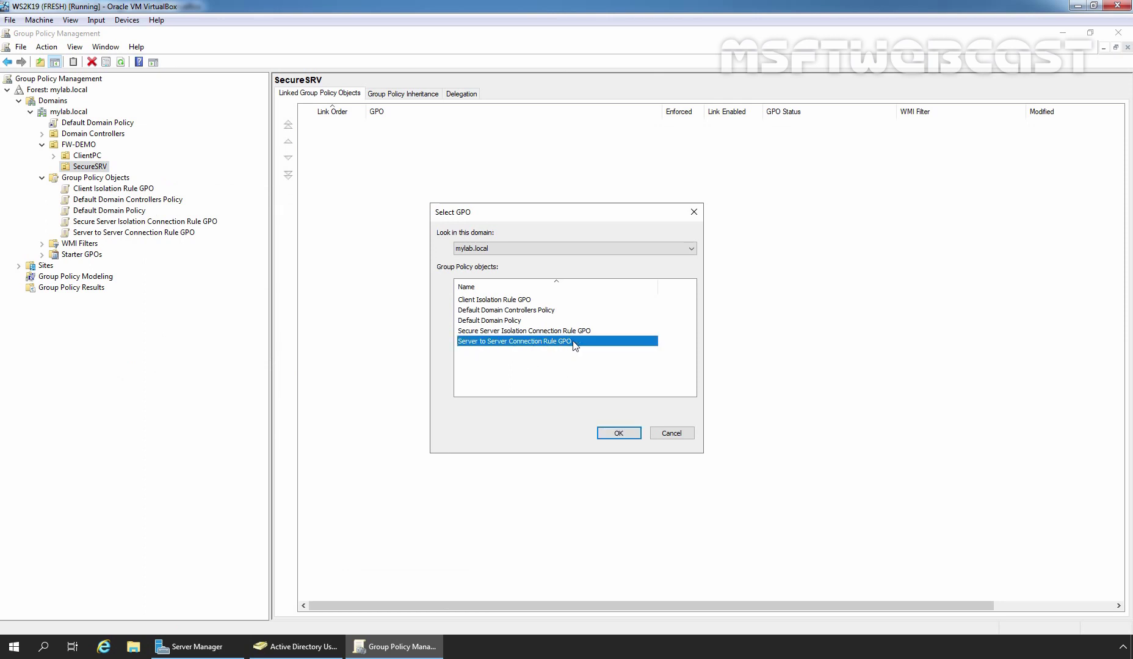
click(621, 434)
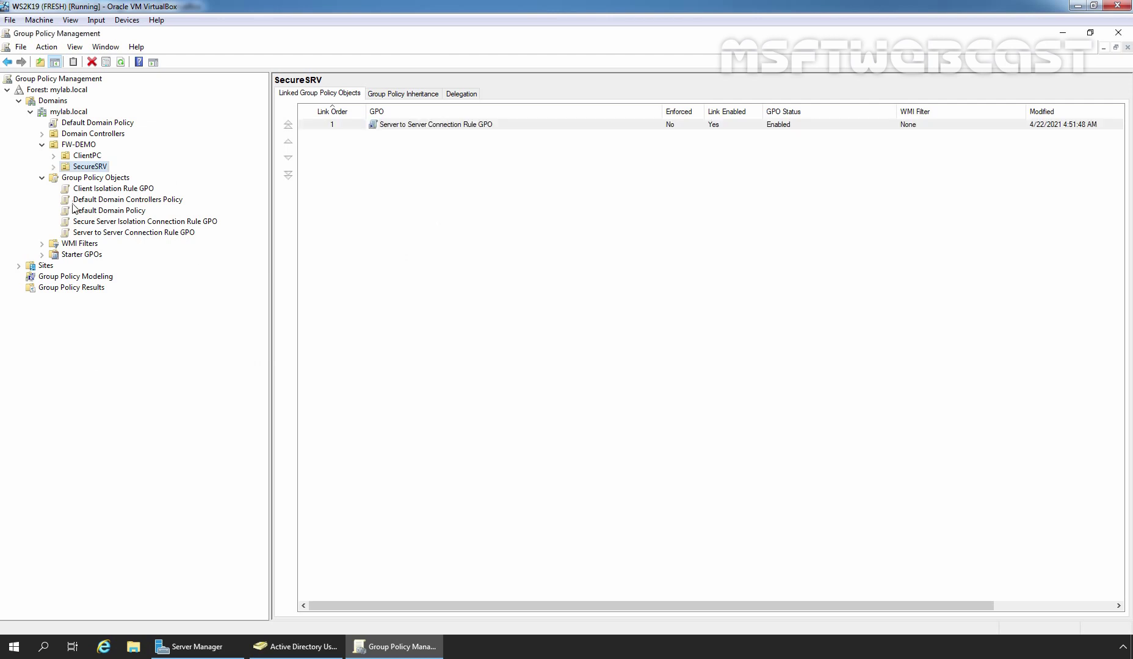
click(54, 168)
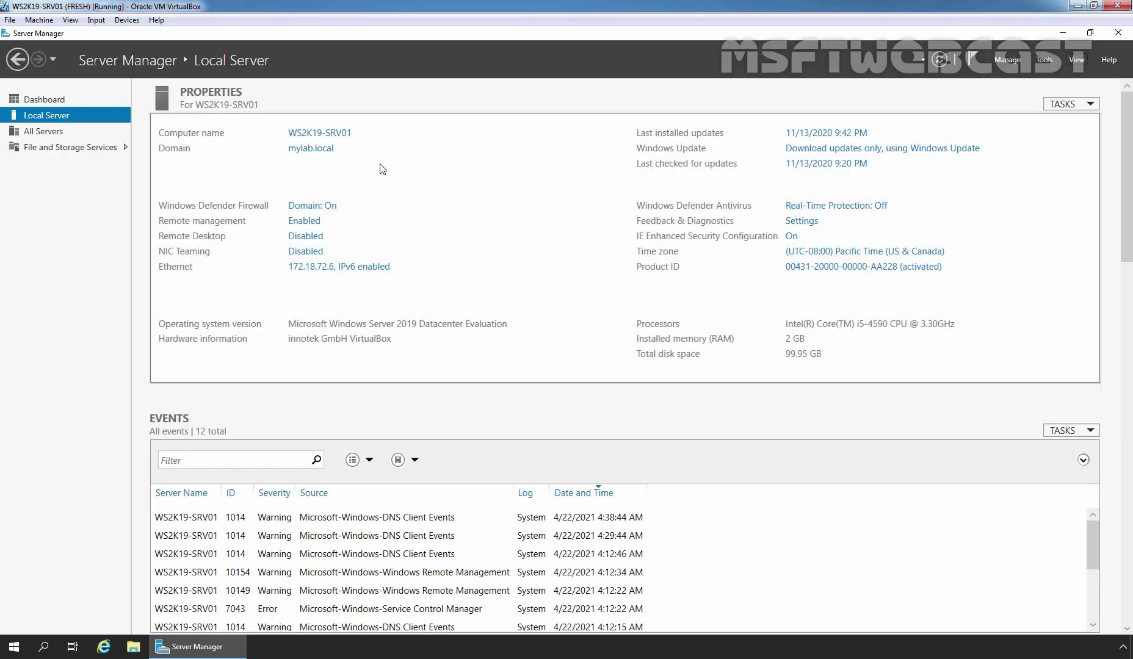
Step: Open a command prompt on WS2K19-SRV01 and force a Group Policy refresh with gpupdate /force
key(super+r)
text(cm)
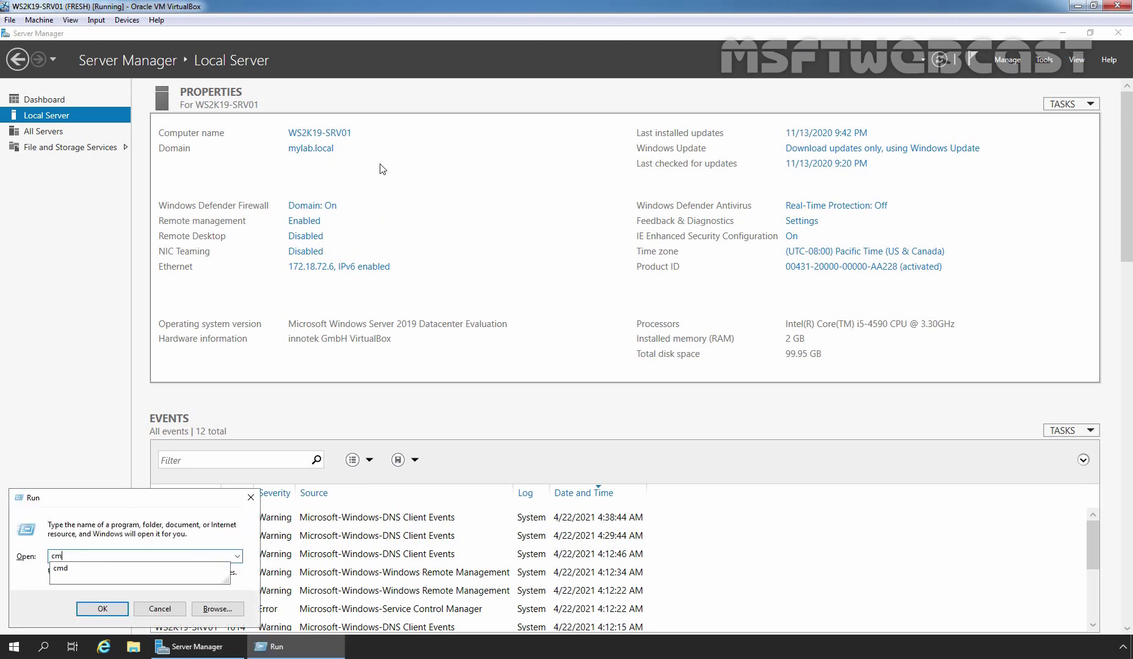
key(Down)
key(Return)
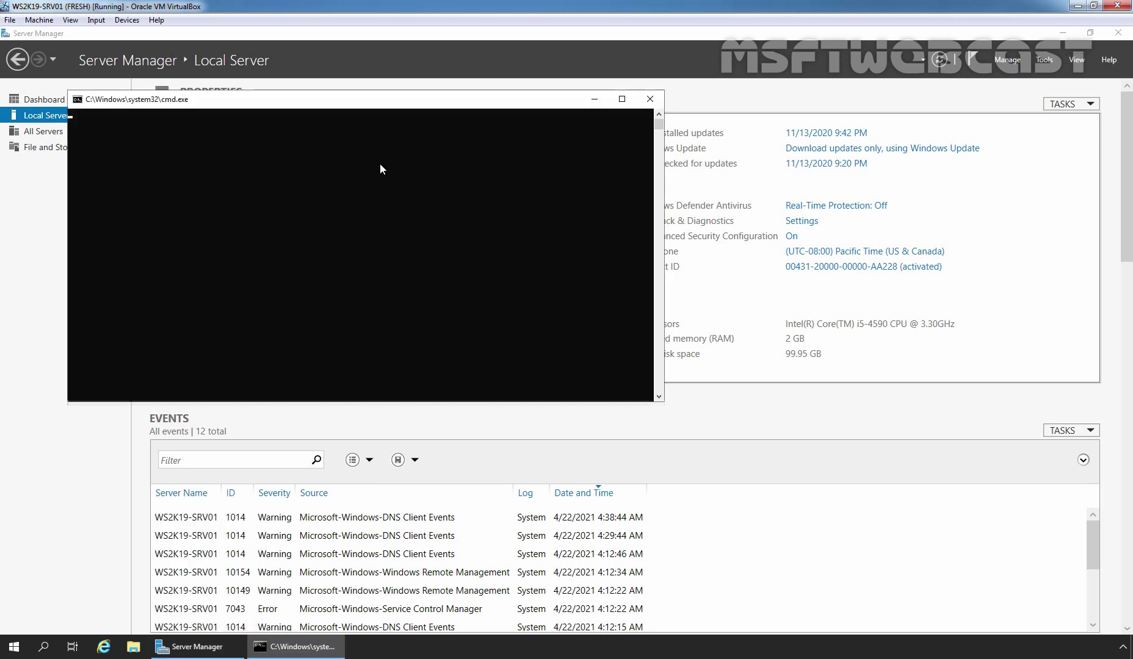
text(gpupdat)
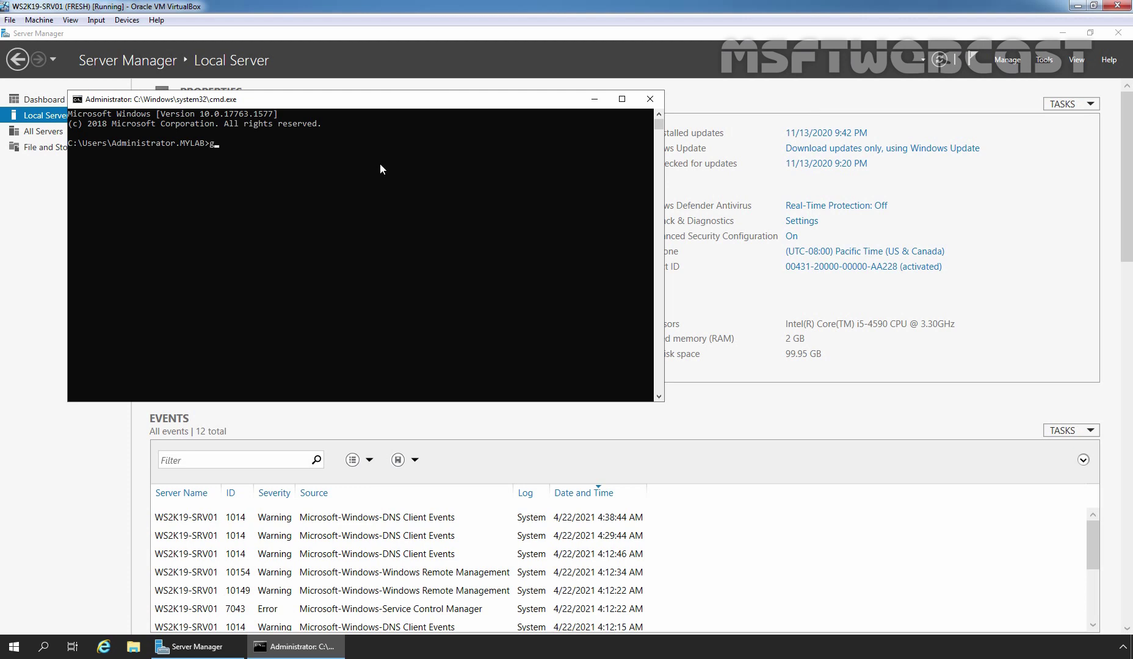
text(e /force)
key(Return)
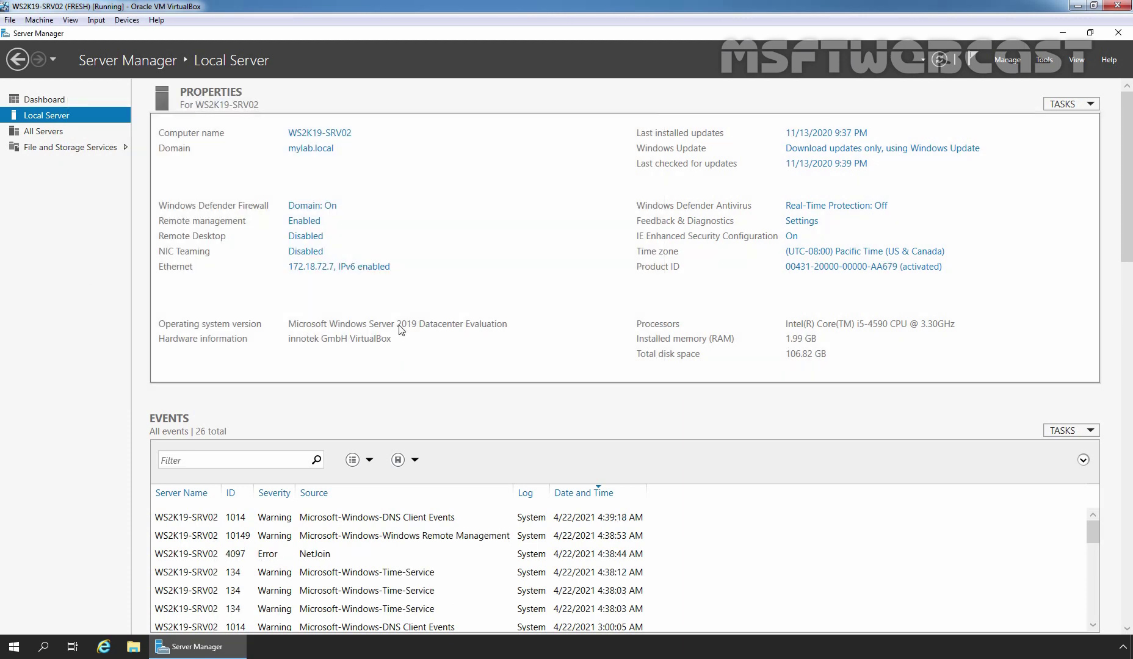
Step: Open a command prompt on WS2K19-SRV02 and force a Group Policy refresh with gpupdate /force
key(super+r)
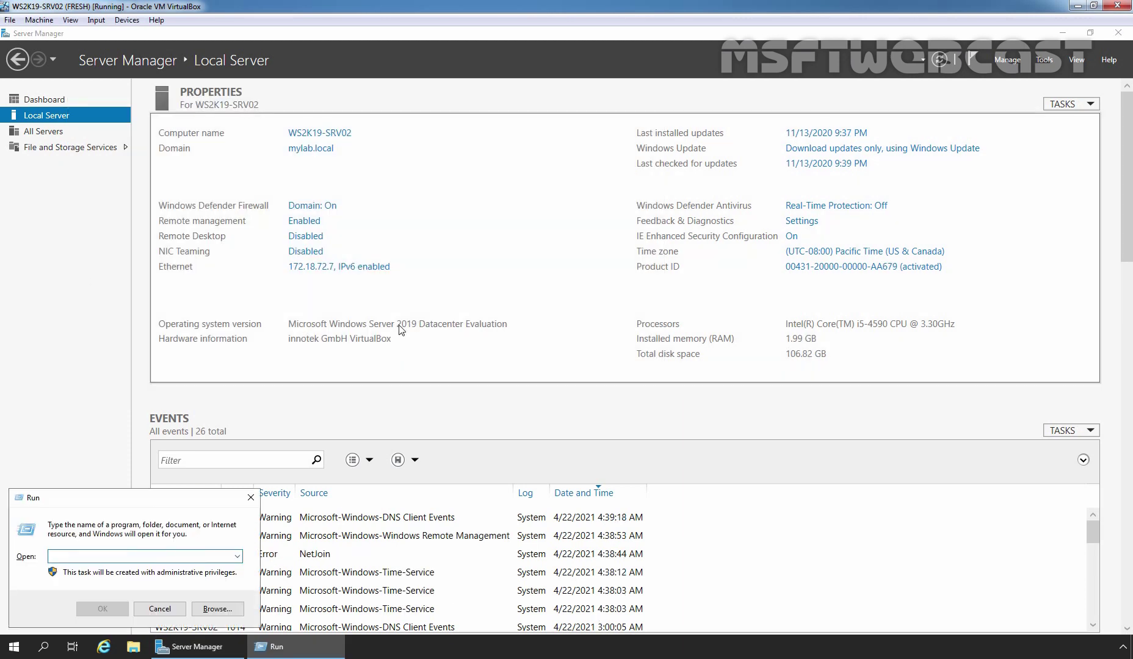
text(cmd)
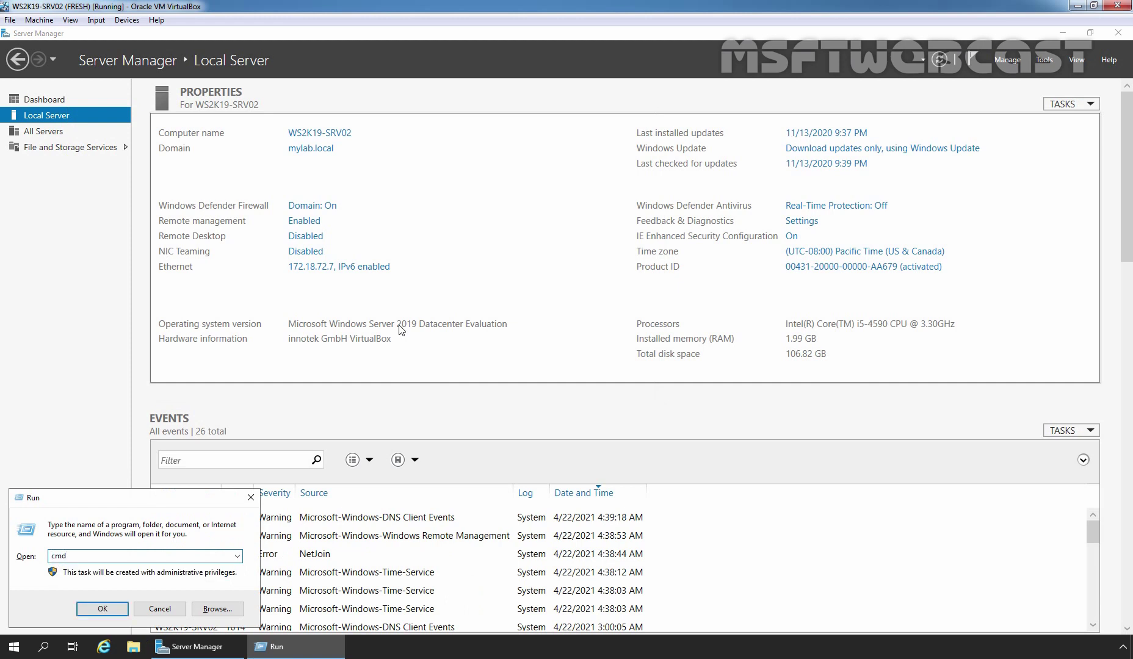
key(Return)
text(gp)
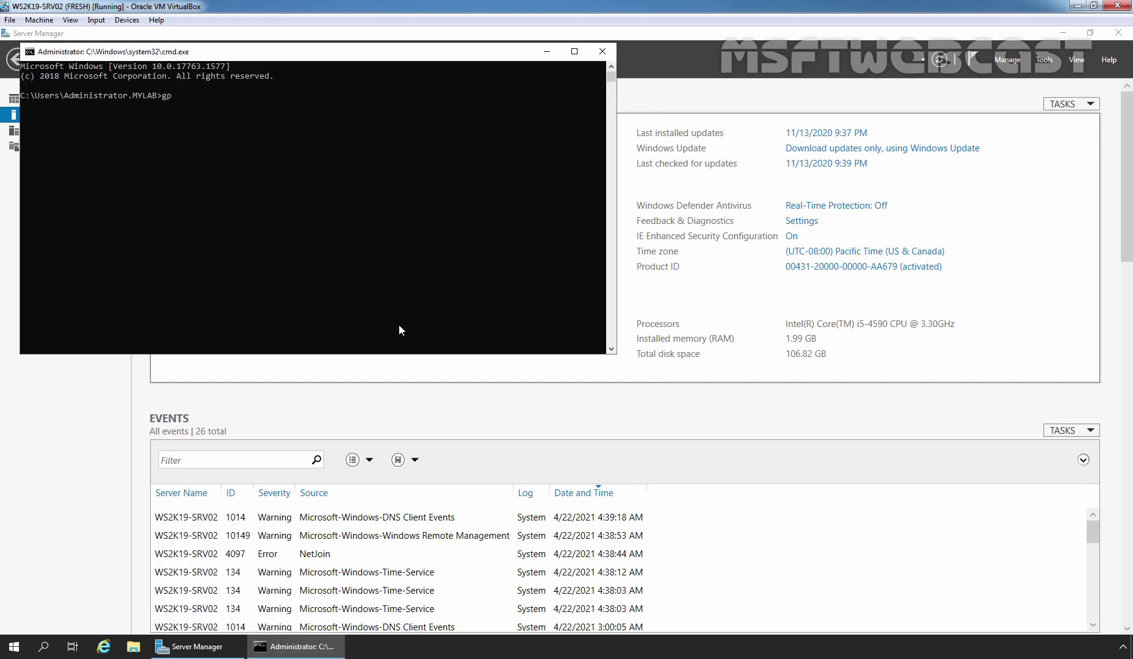
text(update /force)
key(Return)
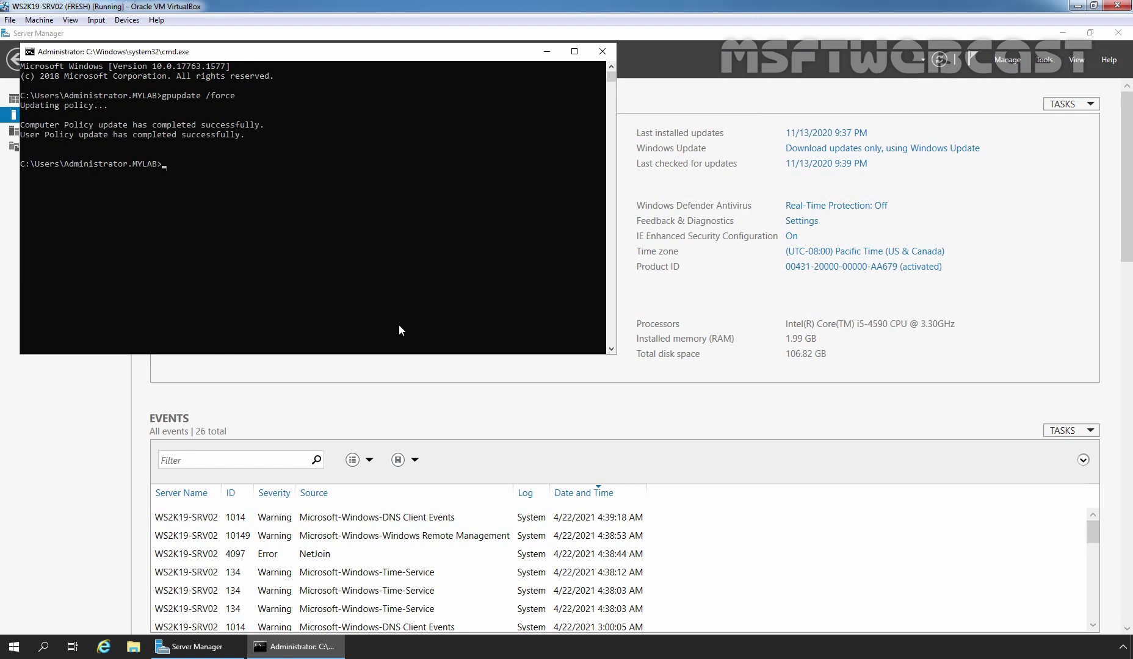
Step: Launch wf.msc on WS2K19-SRV02 and examine its connection security rules in a maximized window
key(super+r)
text(w)
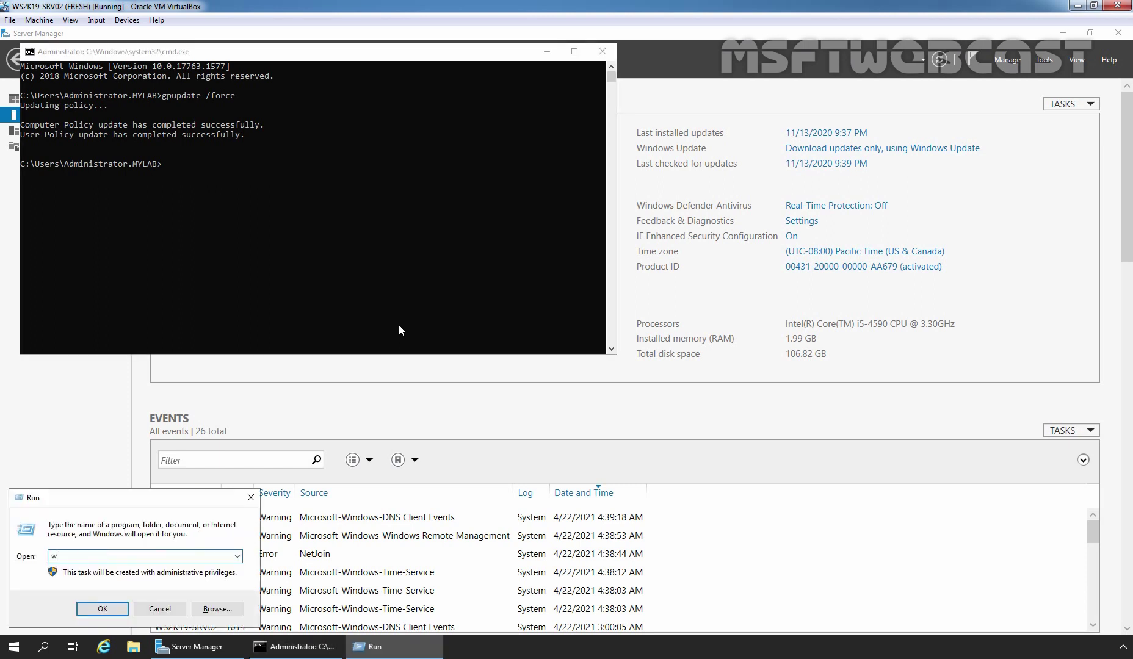
text(f.msc)
key(Return)
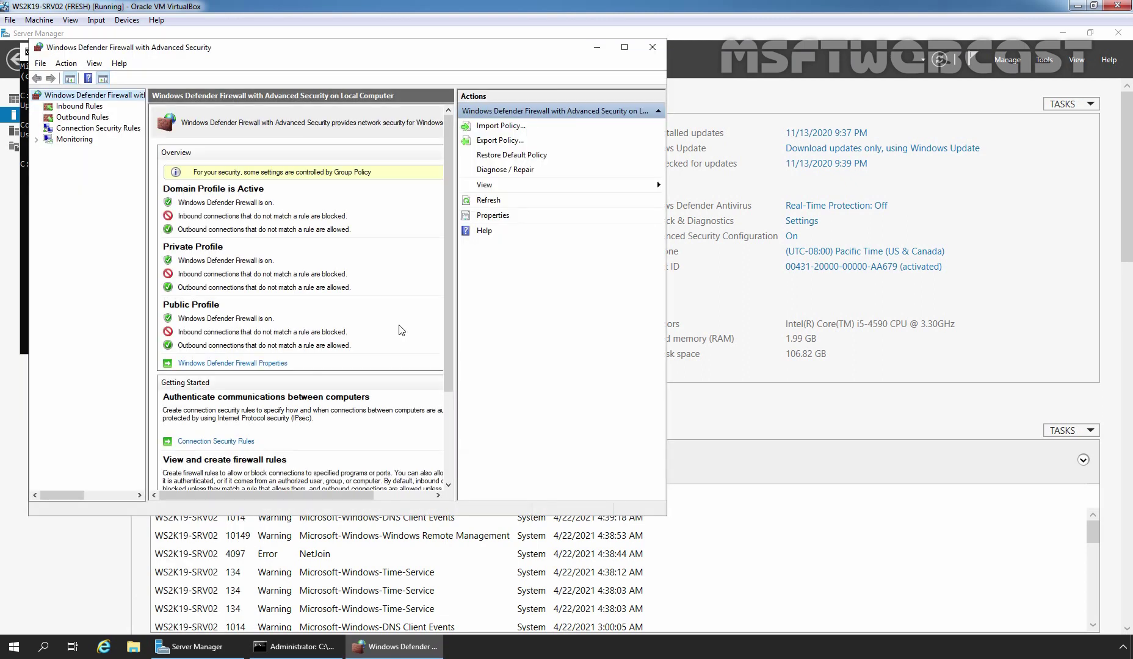
click(71, 130)
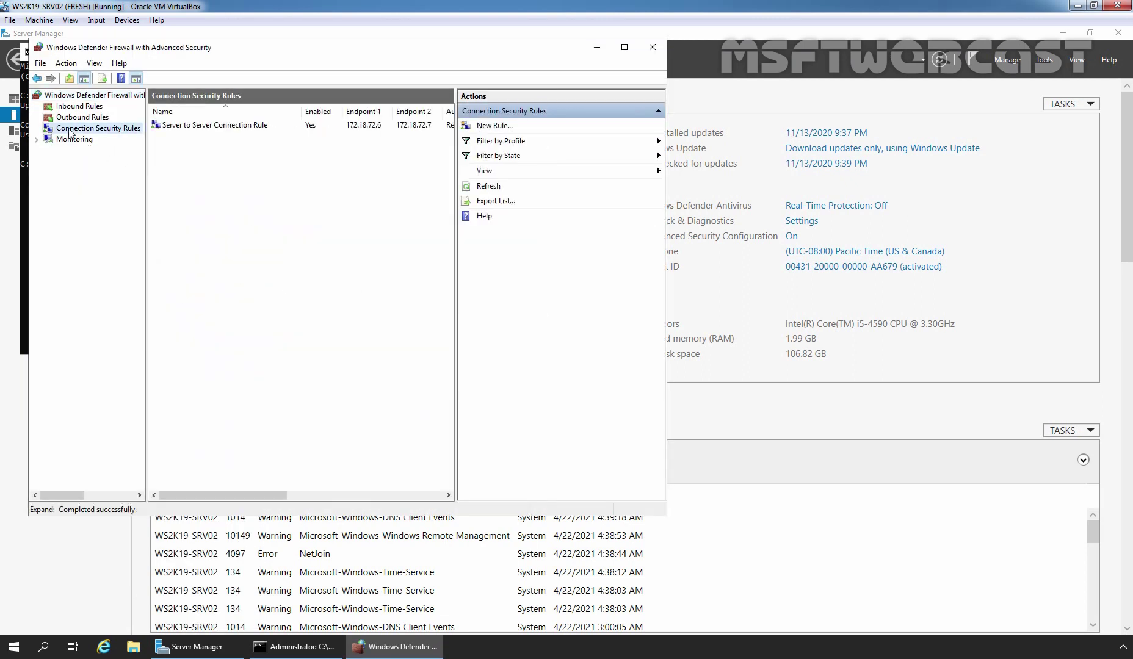
click(624, 47)
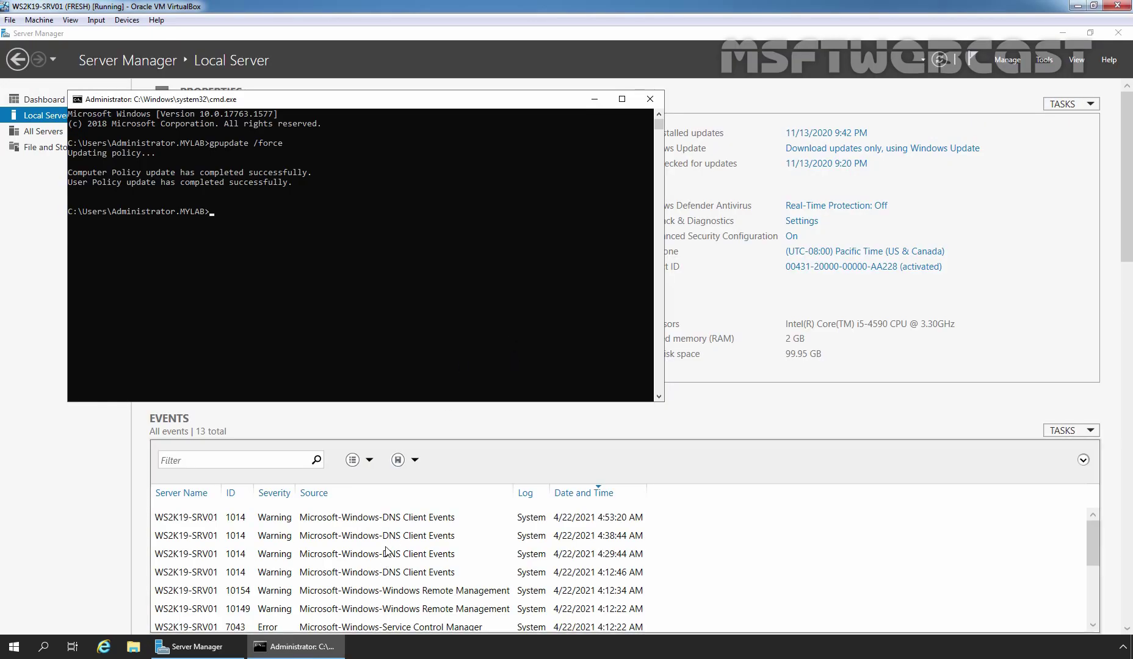
Step: Launch wf.msc on WS2K19-SRV01 and examine its connection security rules
key(super+r)
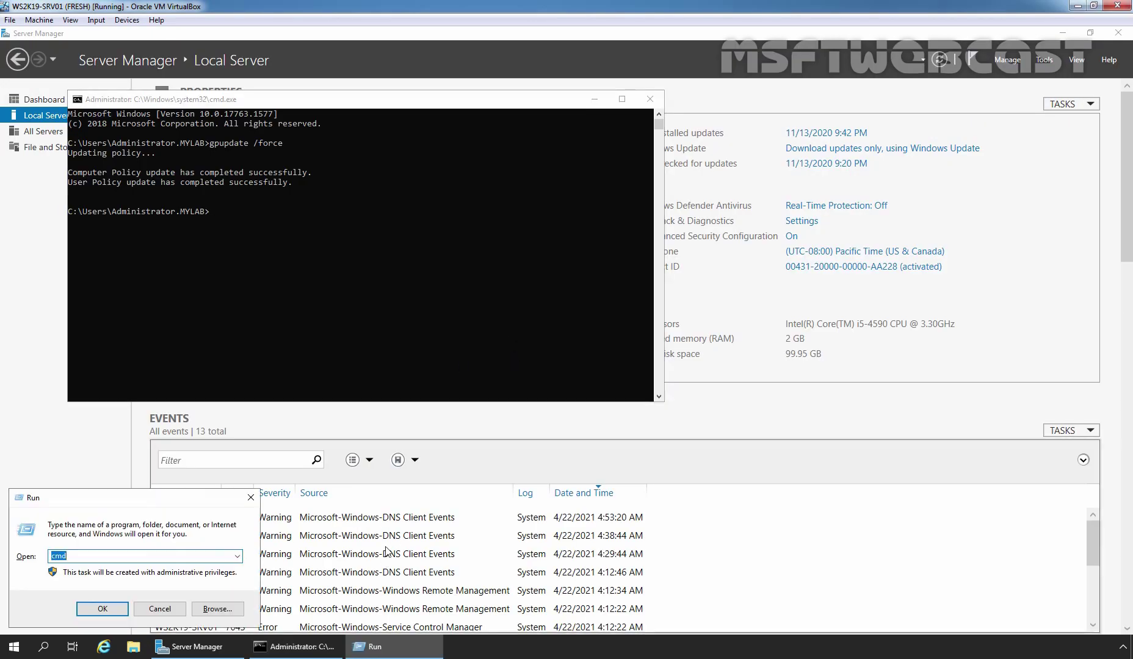
text(wf.msc)
key(Return)
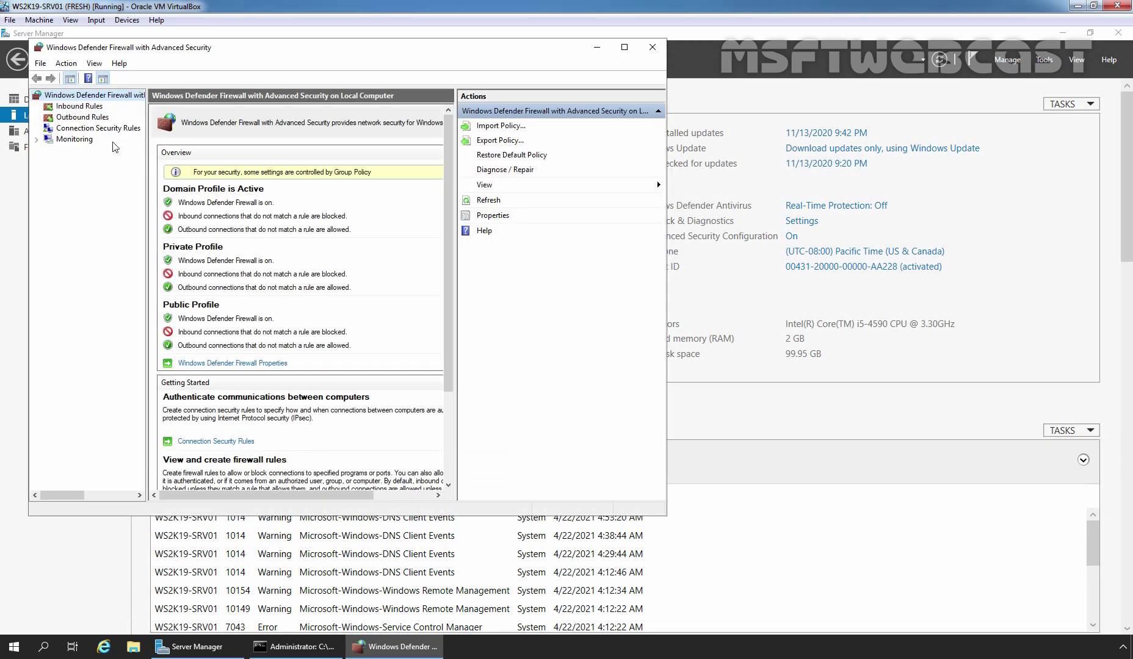
click(94, 129)
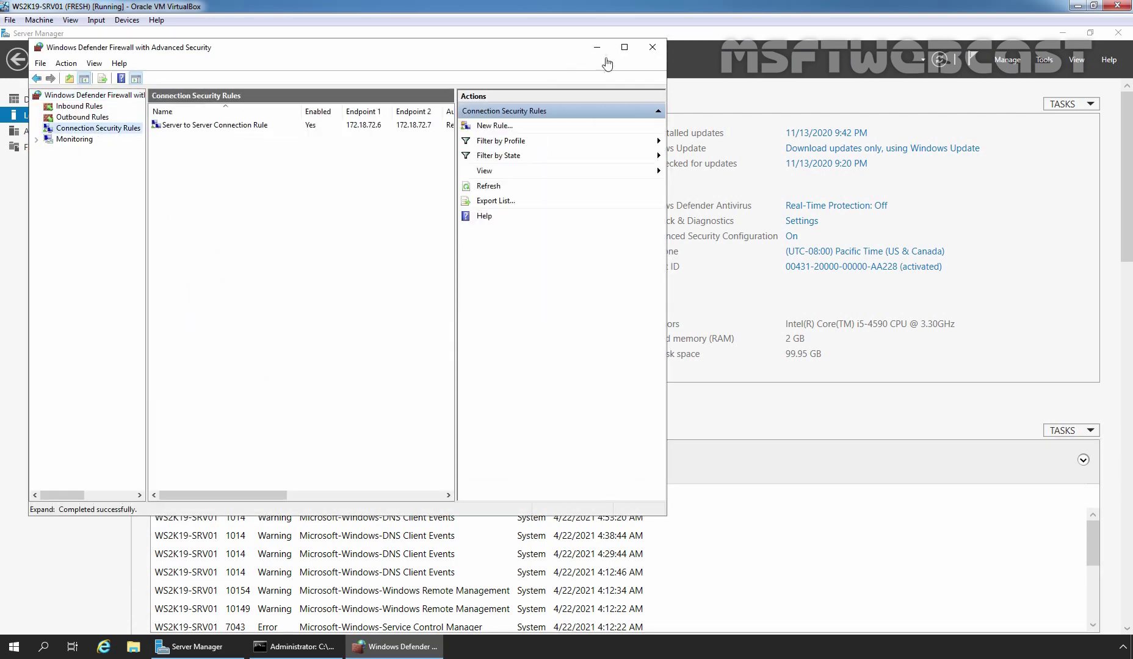
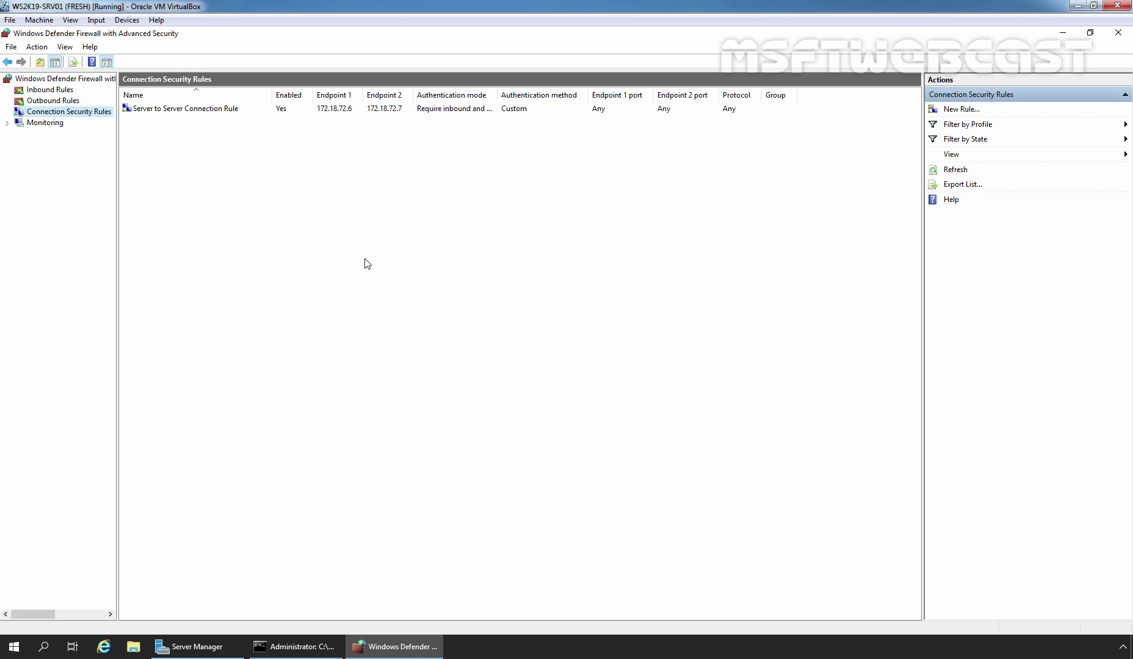
Step: Enter ping 172.18.72.7 in WS2K19-SRV01's command prompt without running it, and switch to WS2K19-SRV02
click(296, 646)
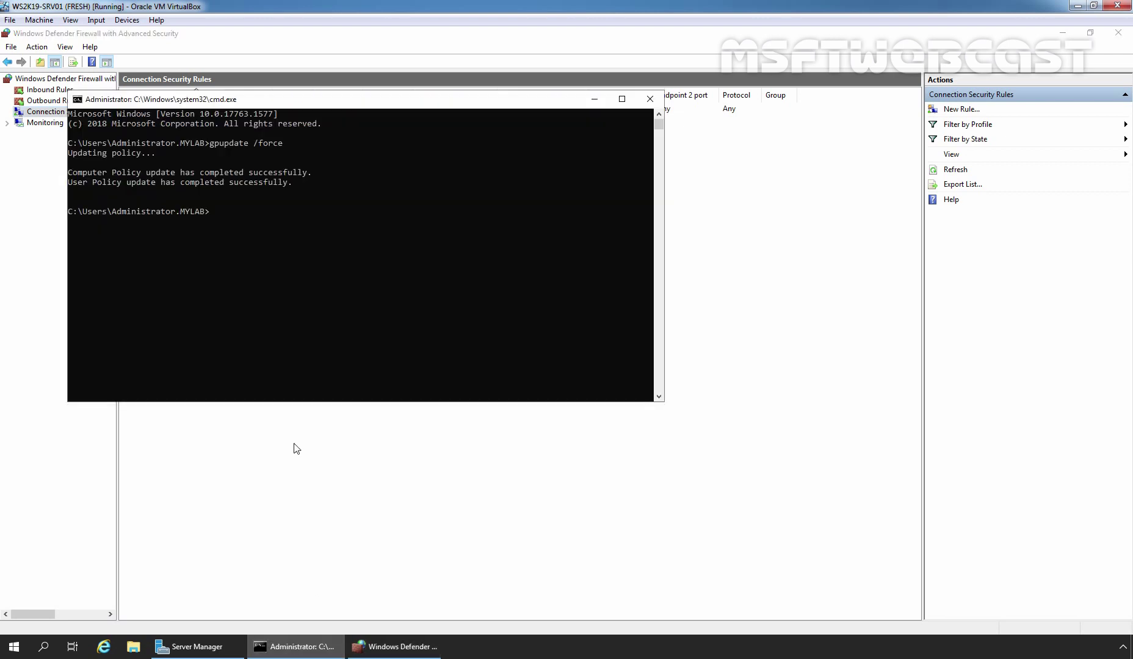
text(ping 172.18.72.7)
key(alt+Tab)
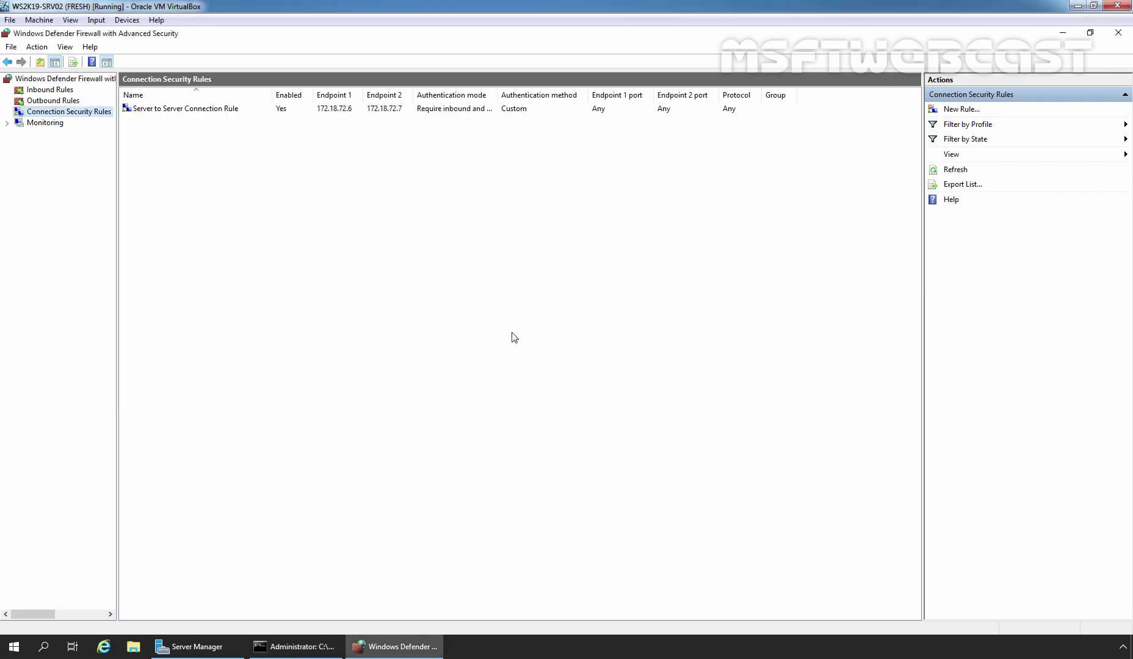
Step: Minimize the open windows on WS2K19-SRV02, launch Wireshark maximized, and start capturing on the Ethernet interface
click(1064, 35)
click(1063, 35)
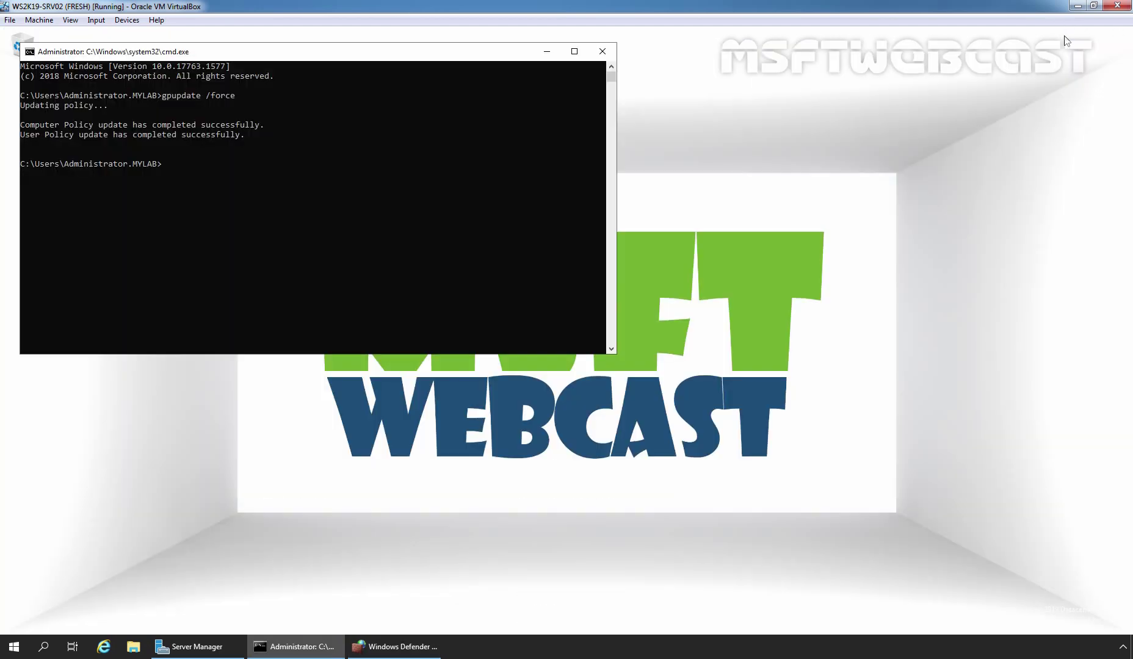
click(546, 53)
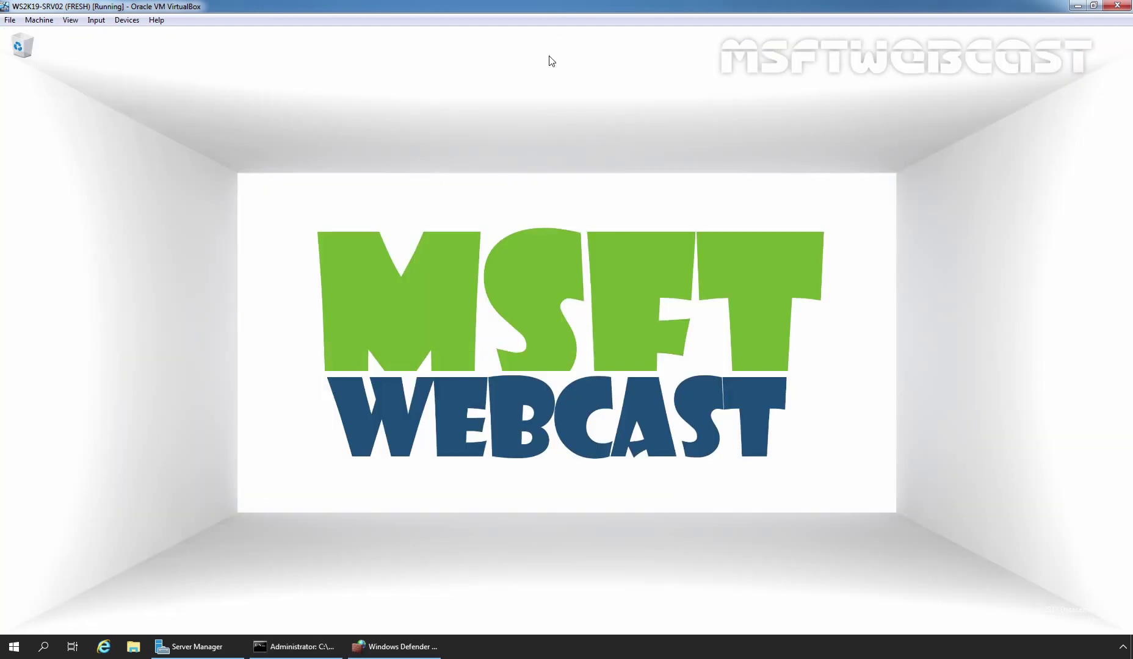
key(super)
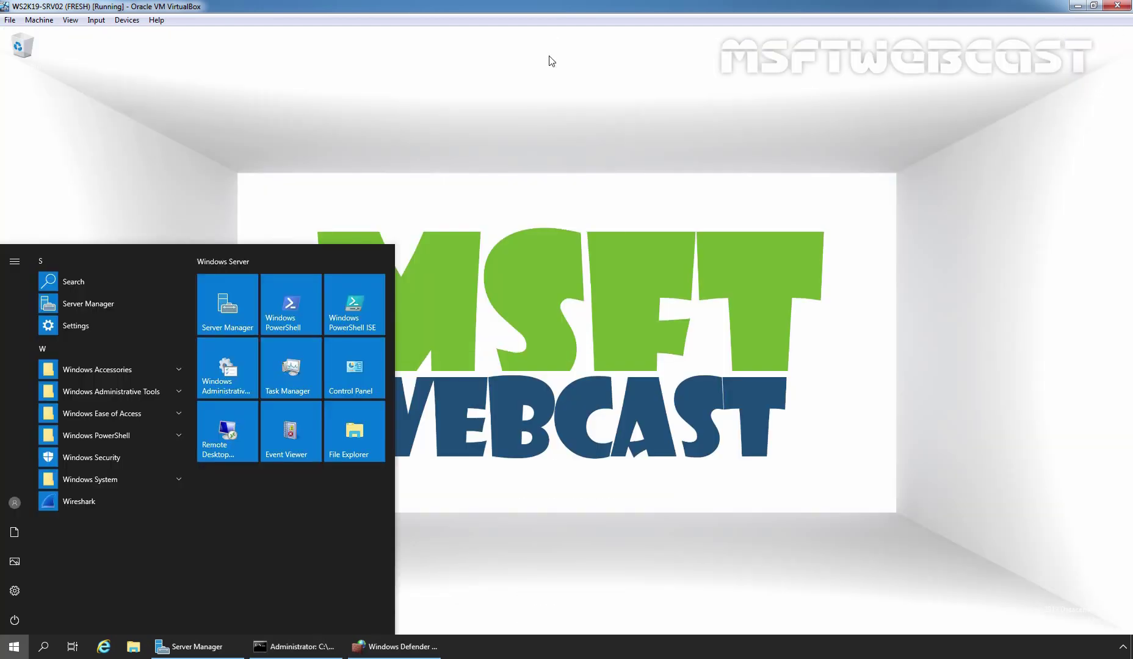
text(wire)
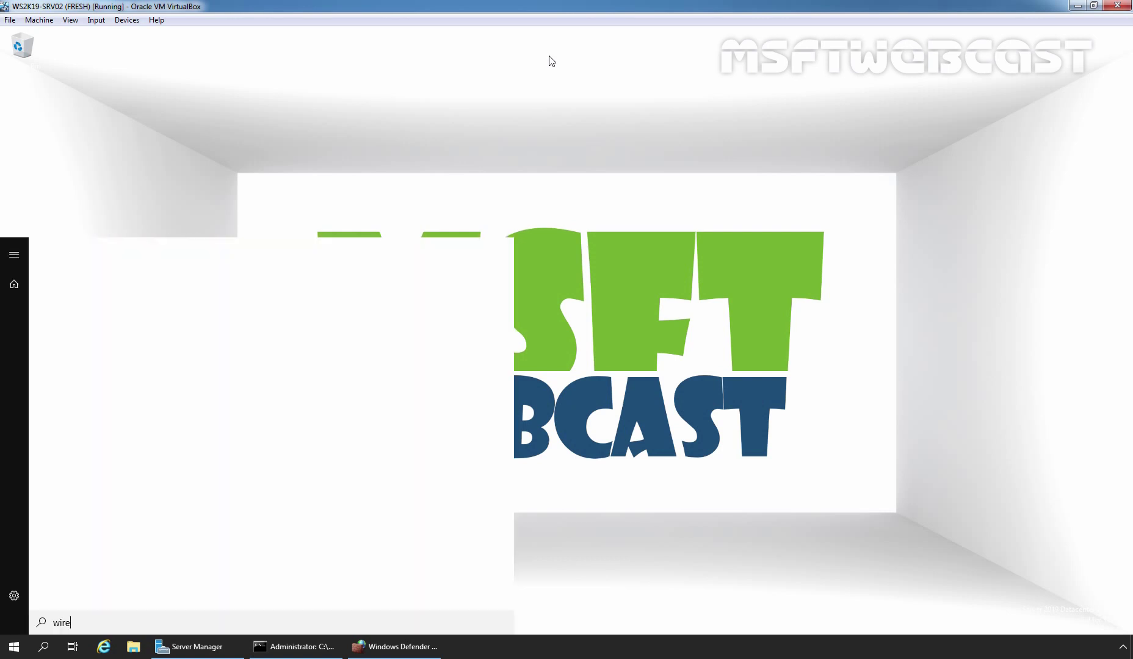
key(Return)
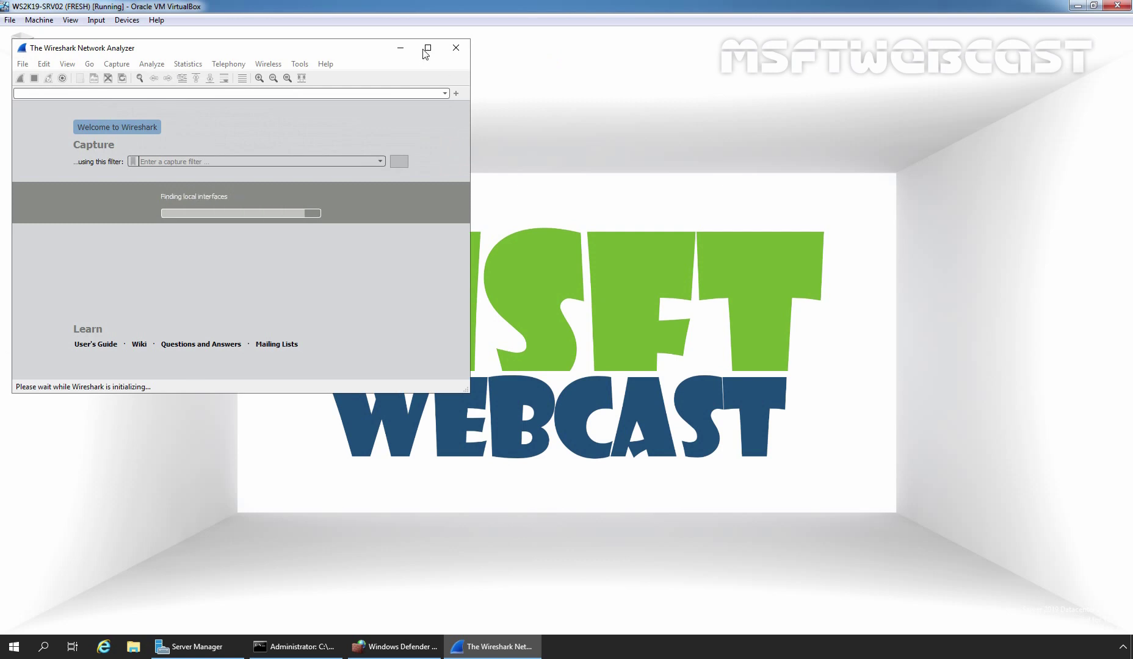
click(428, 48)
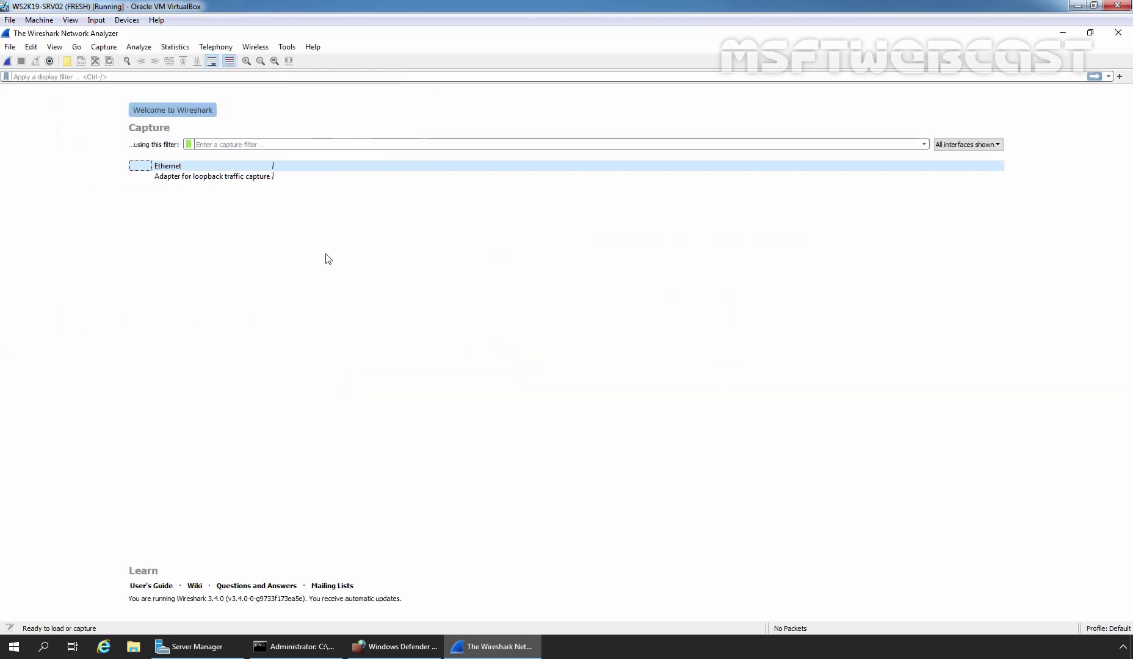
double_click(174, 172)
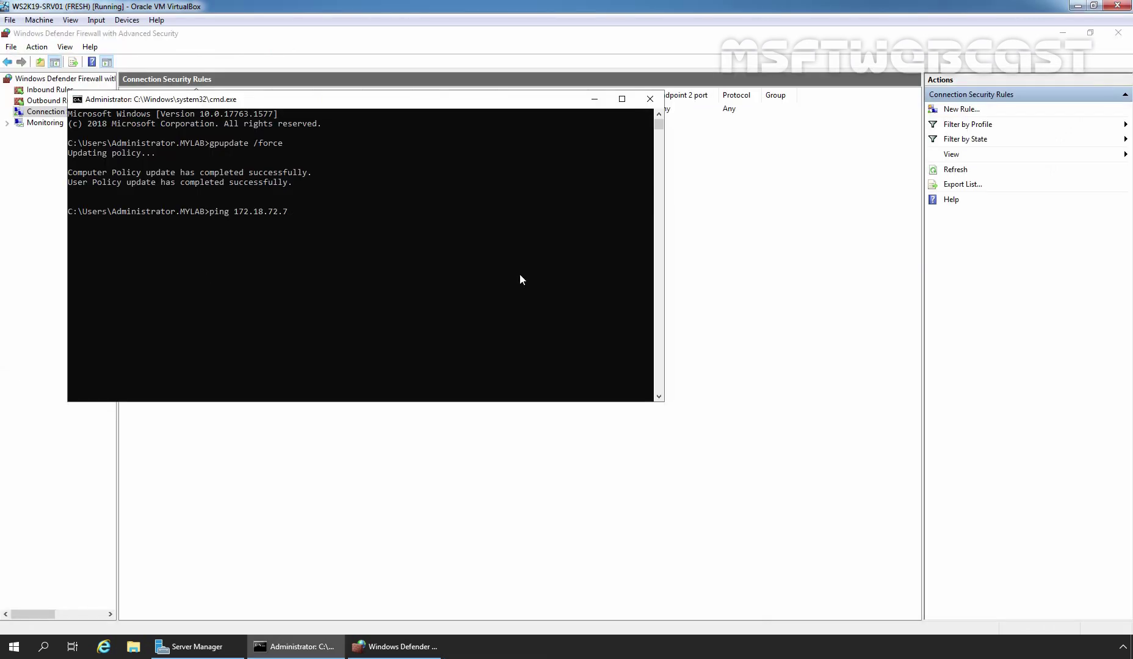
Step: Run the prepared ping to 172.18.72.7 from WS2K19-SRV01, and stop the Wireshark capture on WS2K19-SRV02
key(Return)
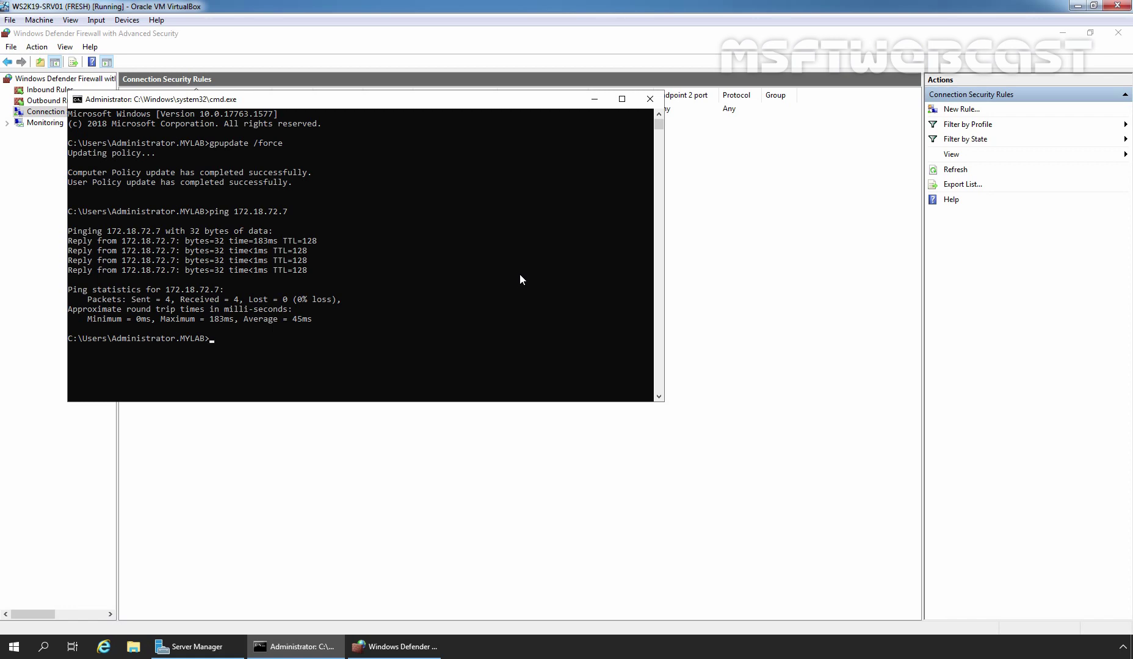
key(alt+Tab)
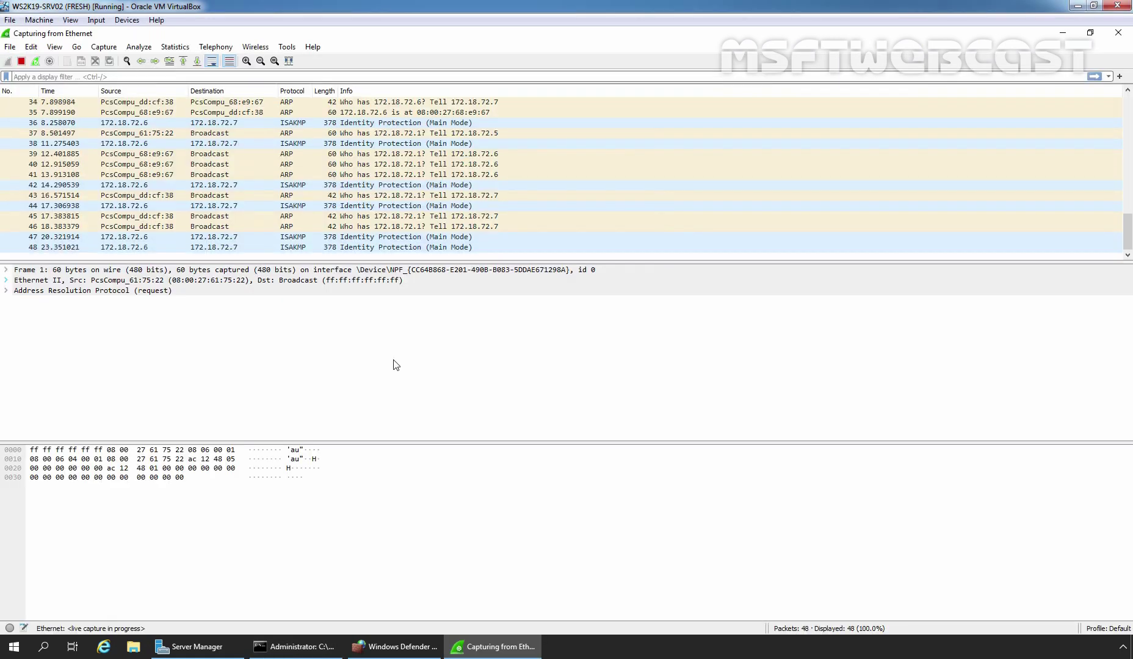
click(20, 61)
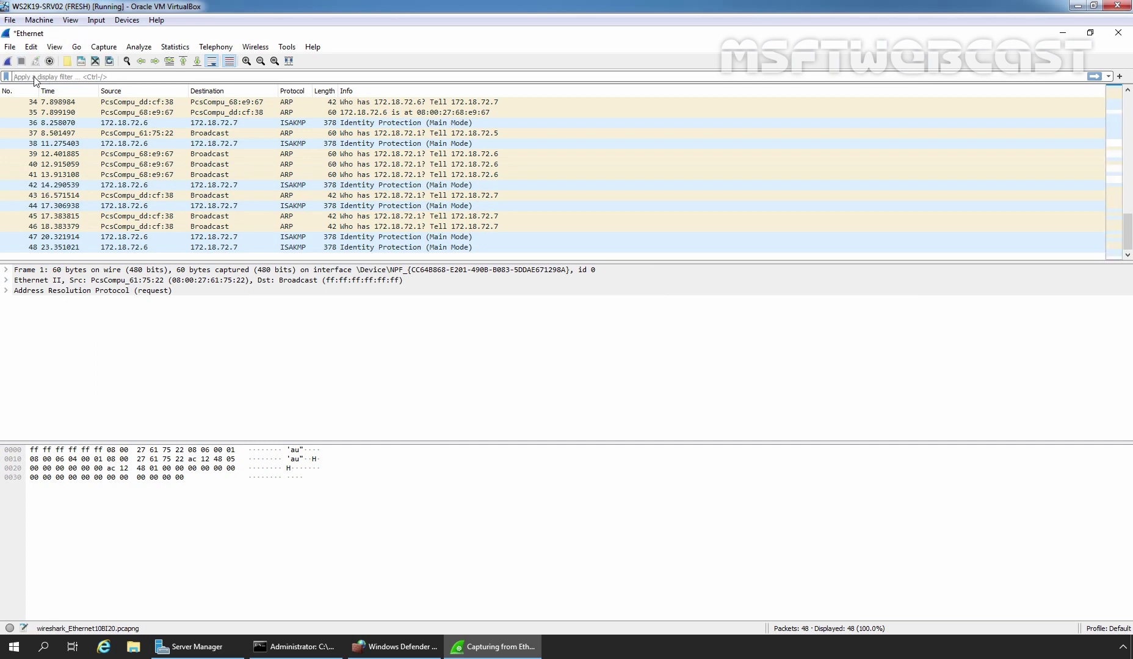
Step: Examine the captured ISAKMP and ESP packets between 172.18.72.6 and 172.18.72.7, selecting the Identity Protection (Main Mode) packet 22
drag(1128, 231, 1128, 110)
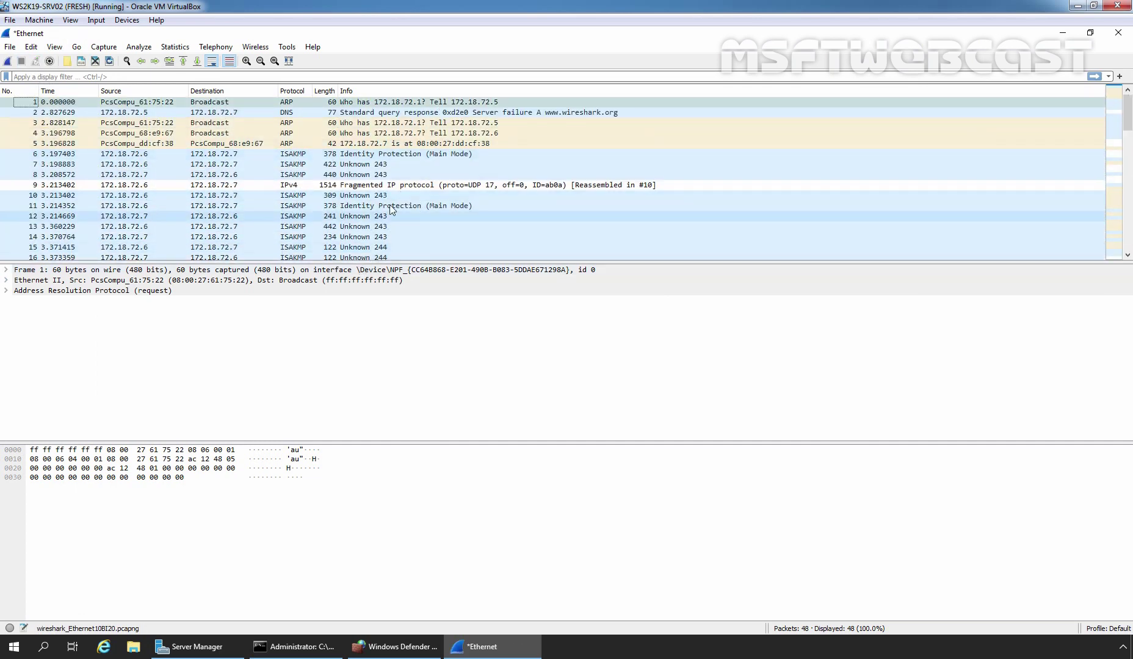
scroll(391, 209, down, 4)
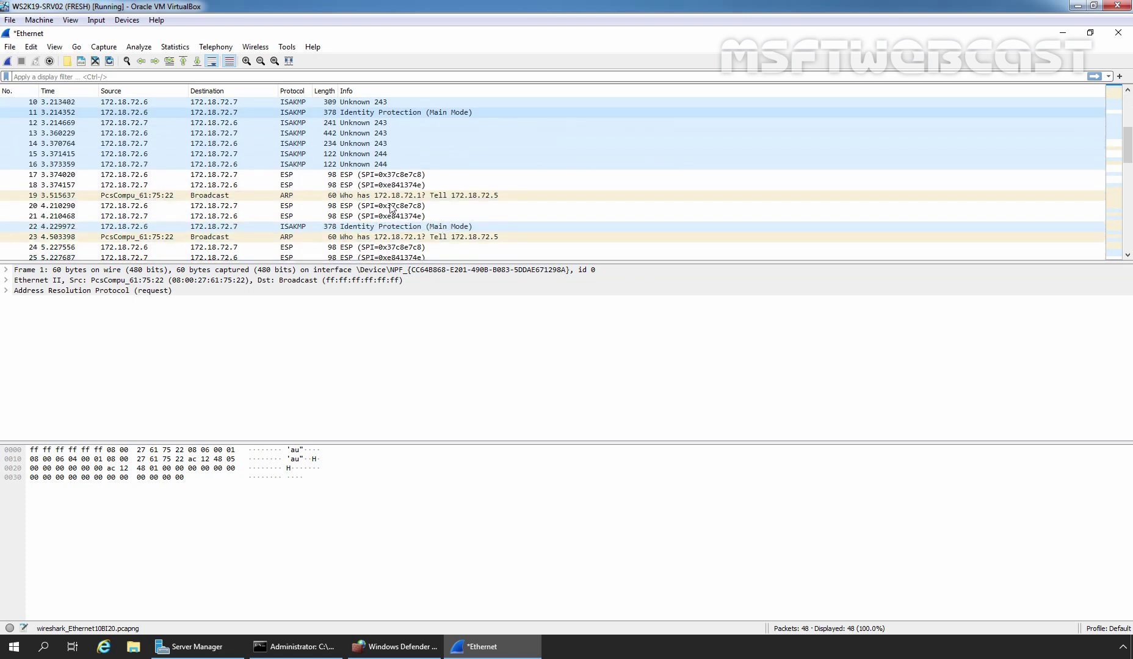
scroll(391, 209, down, 1)
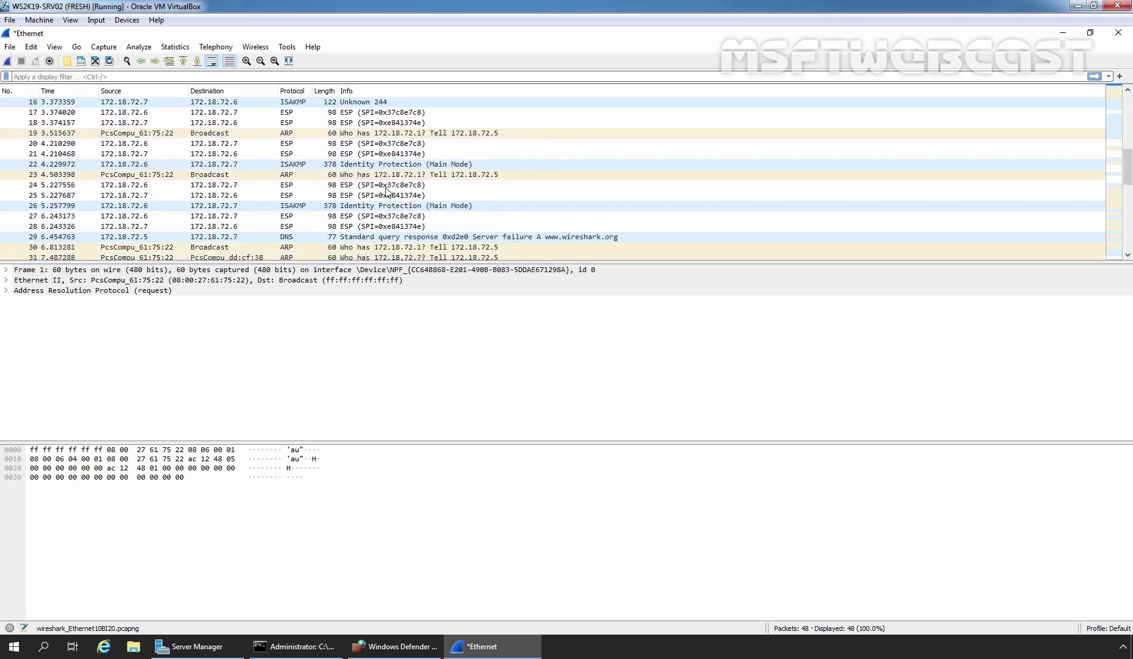
click(366, 165)
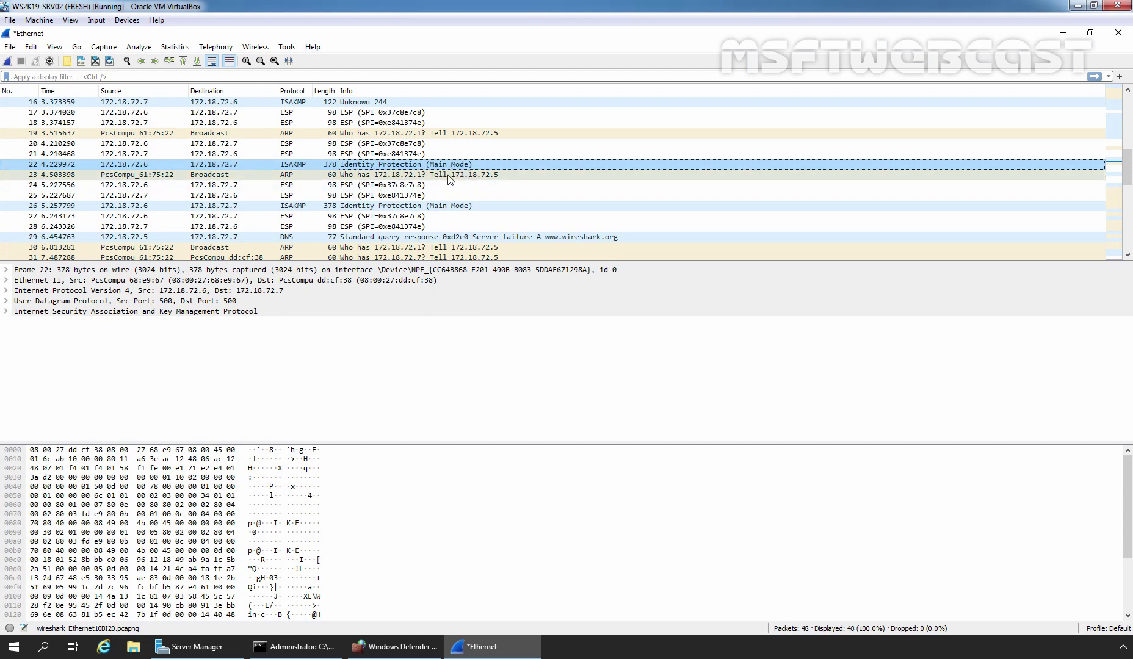
Step: Examine the Main Mode and Quick Mode security associations under firewall monitoring on WS2K19-SRV02
click(411, 651)
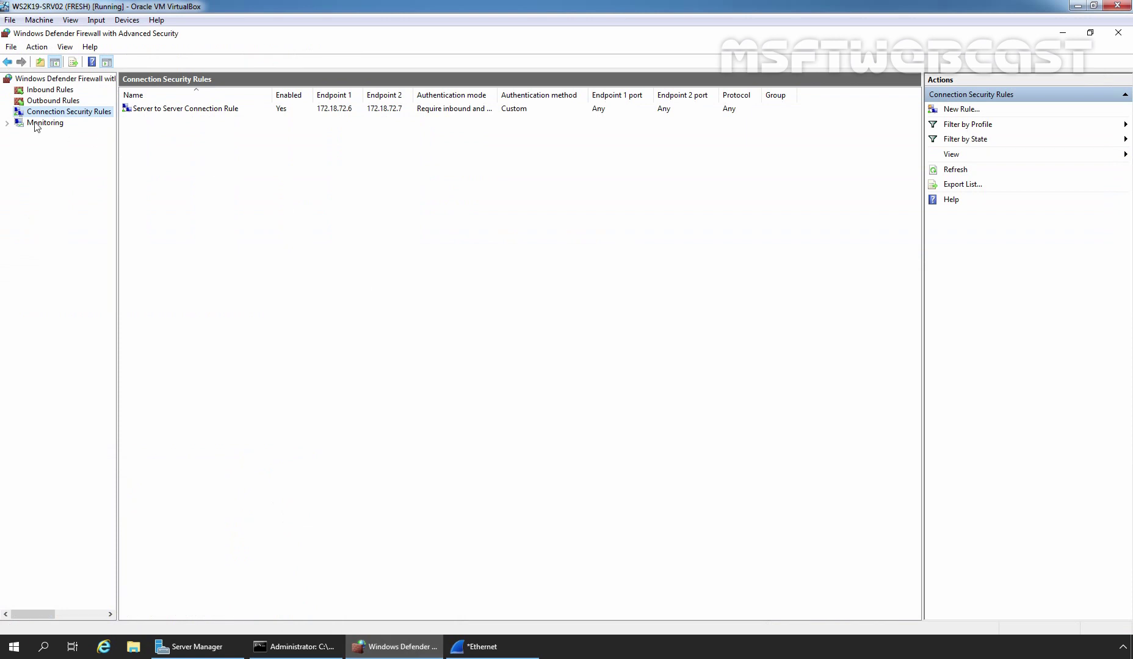
double_click(36, 123)
double_click(58, 156)
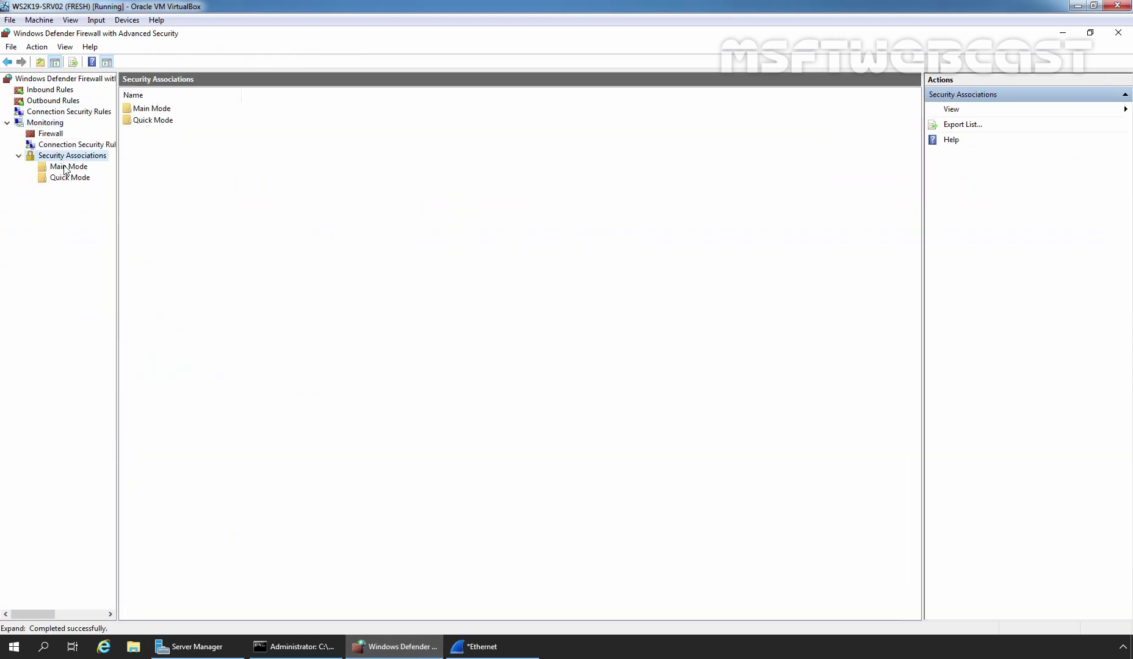
click(65, 166)
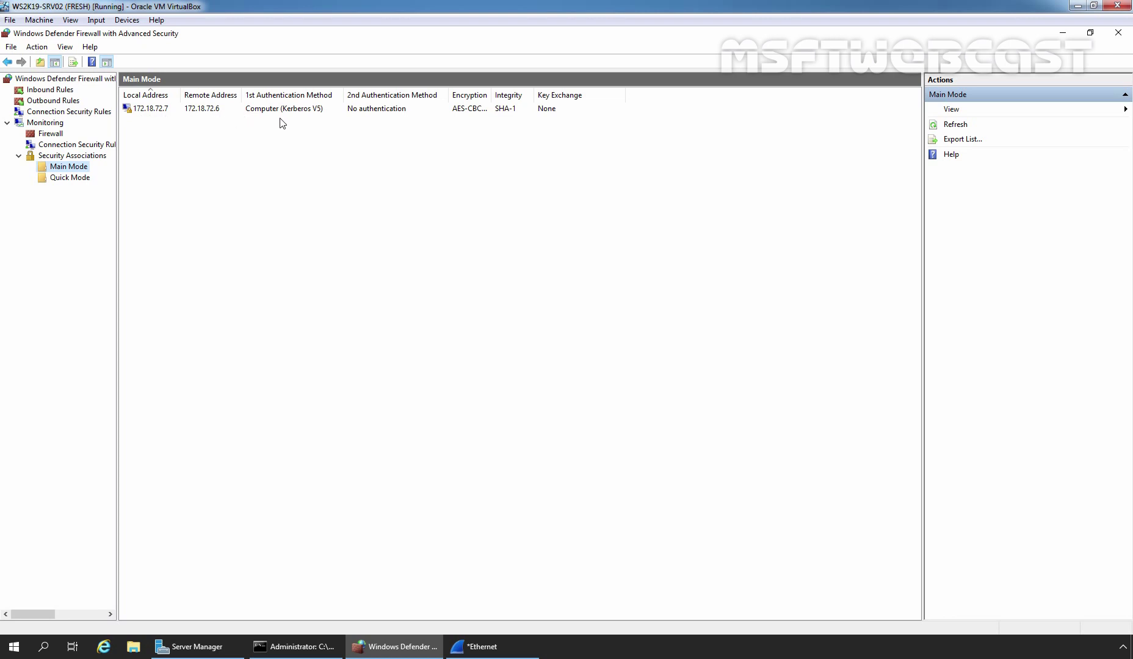
click(66, 178)
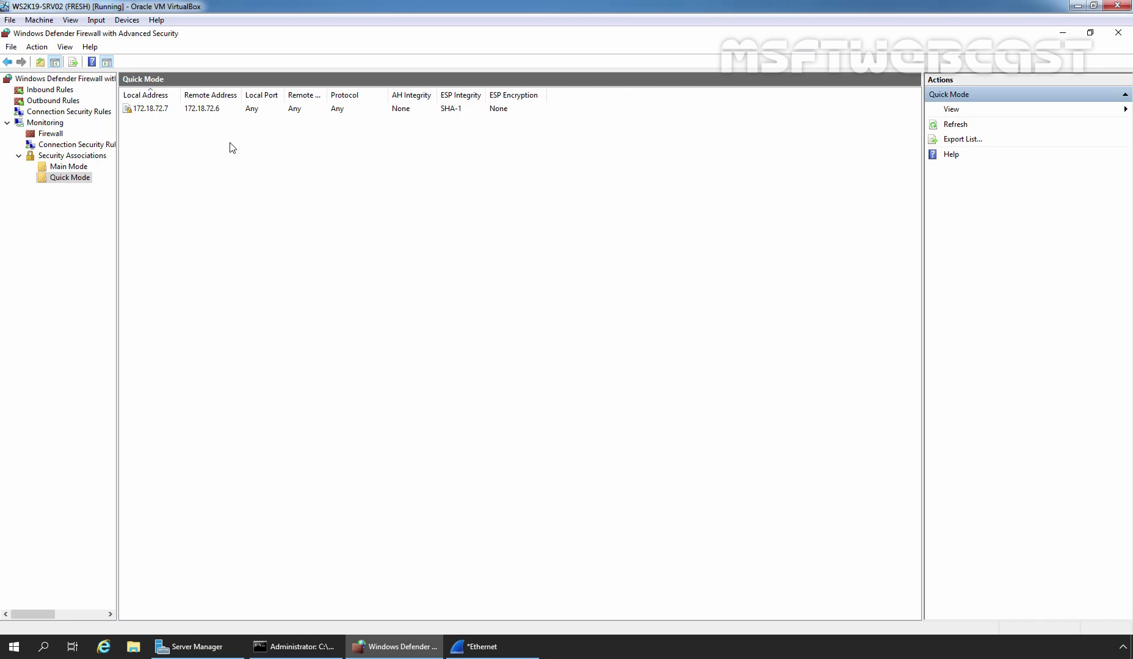
Step: Return to the Wireshark capture and filter the displayed packets by icmp
click(488, 646)
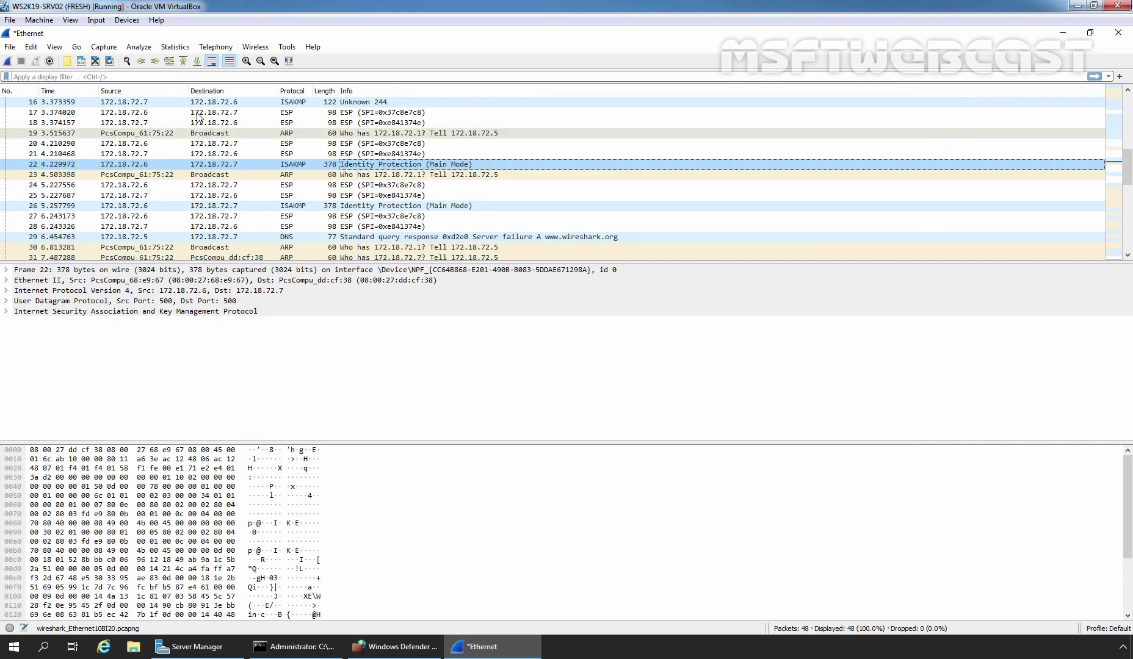
click(187, 76)
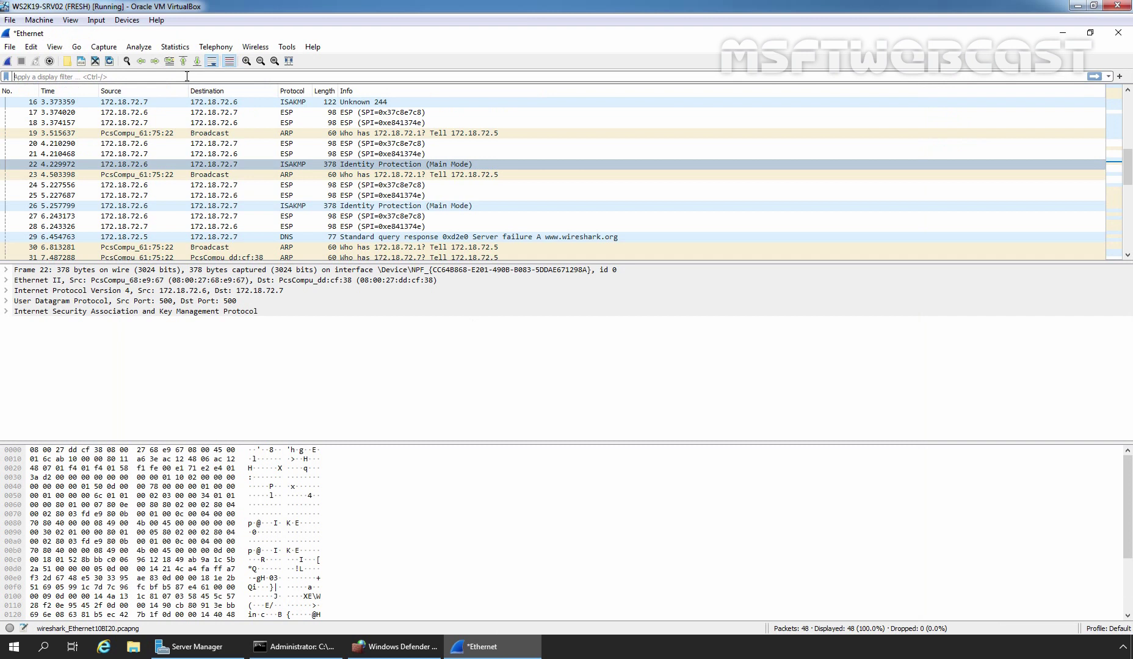
text(icmp)
key(Return)
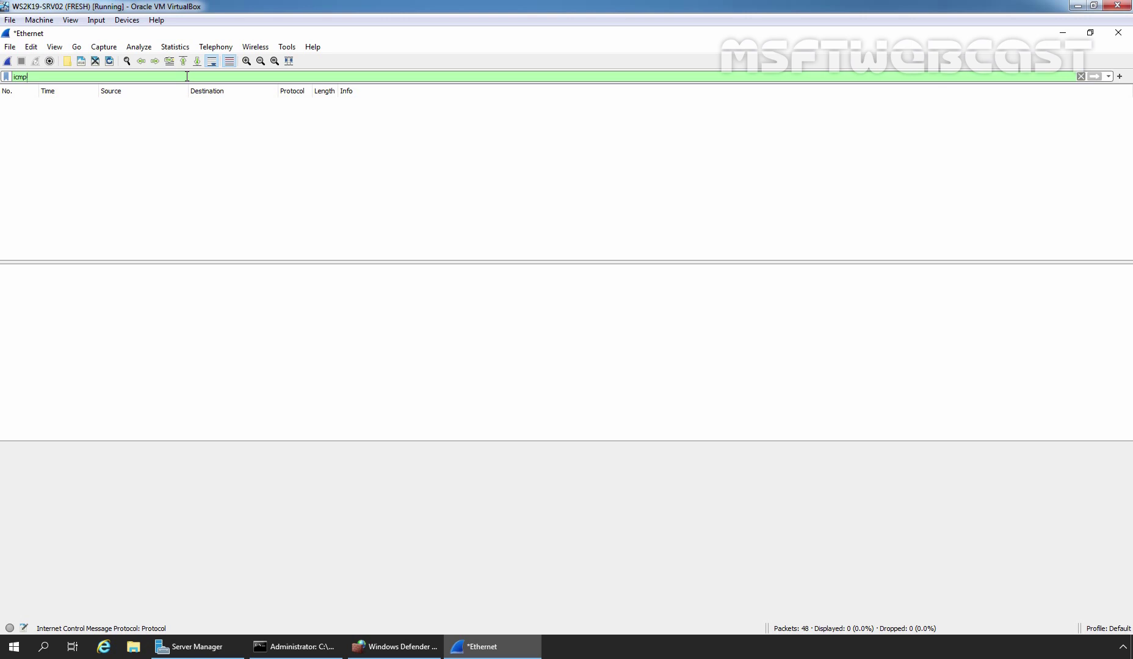
Step: Replace the Wireshark display filter with esp and select the first ESP packet from 172.18.72.6
key(BackSpace)
key(BackSpace)
key(BackSpace)
key(BackSpace)
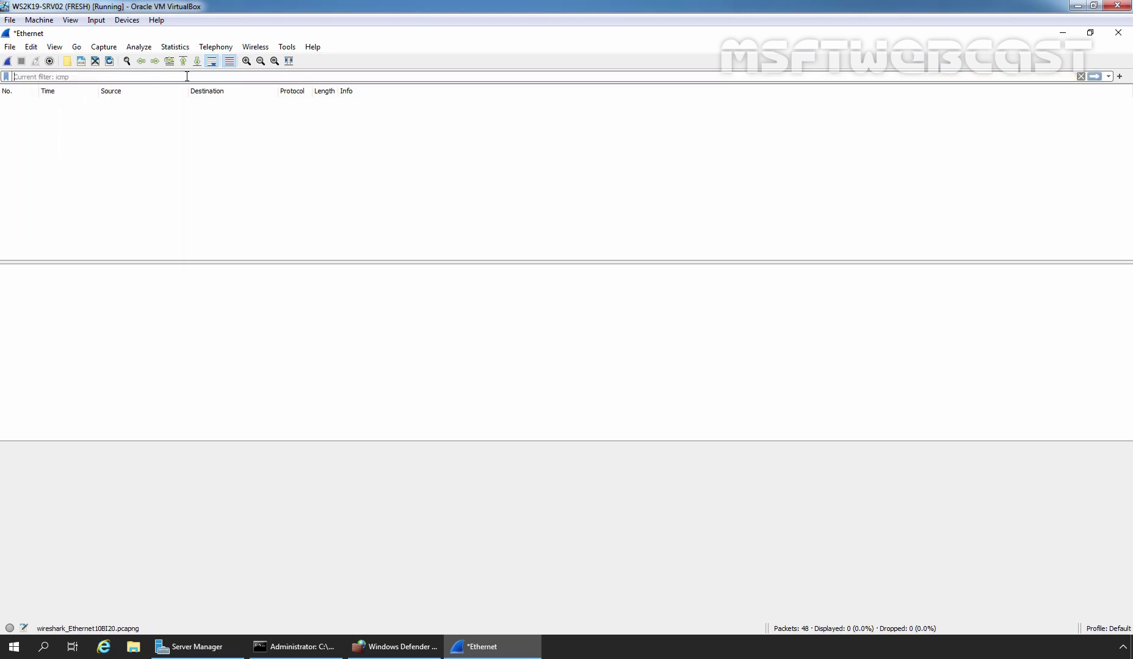
text(esp)
key(Return)
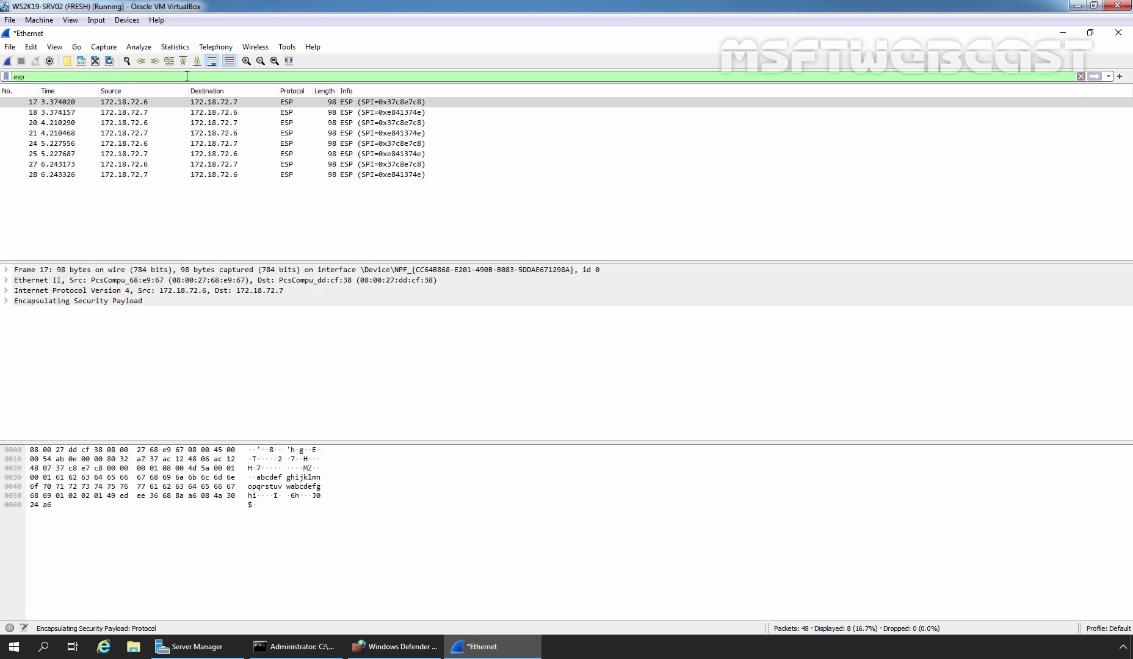
click(162, 105)
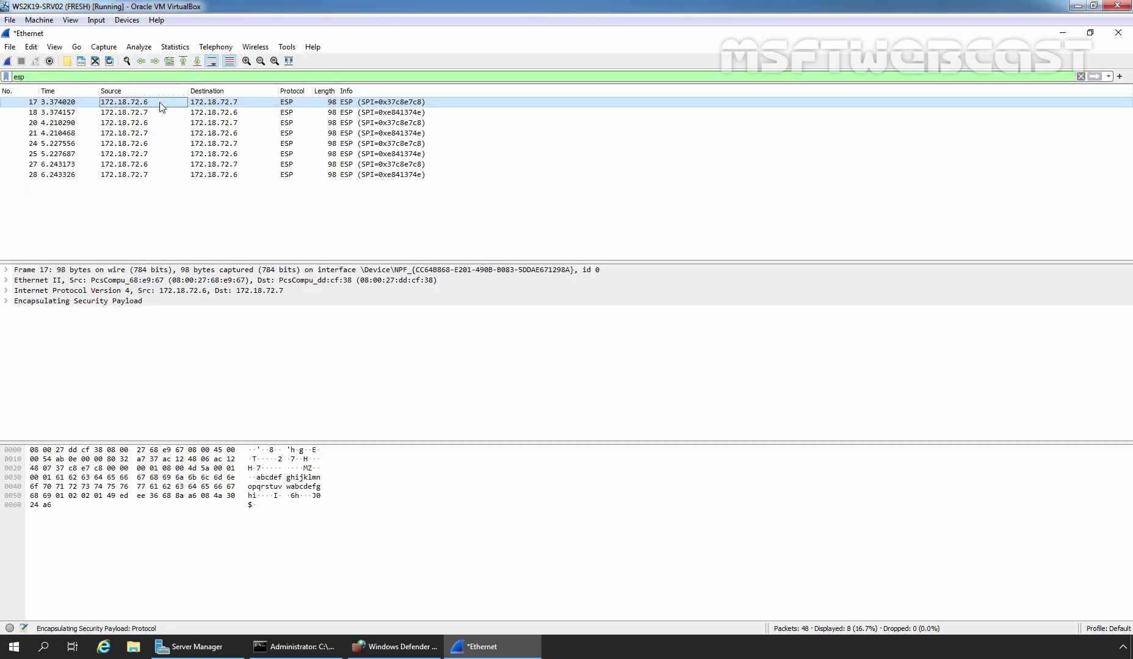